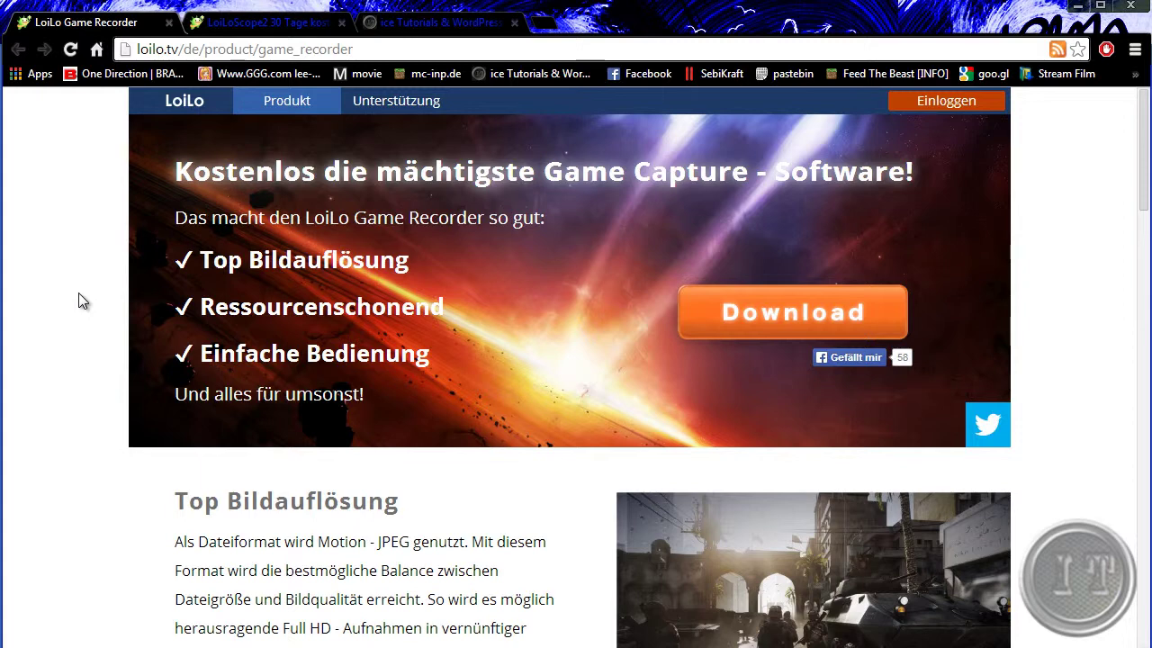
Highlight the line saying the recorder is completely free, then clear that highlight
scroll(59, 360, "down", 1)
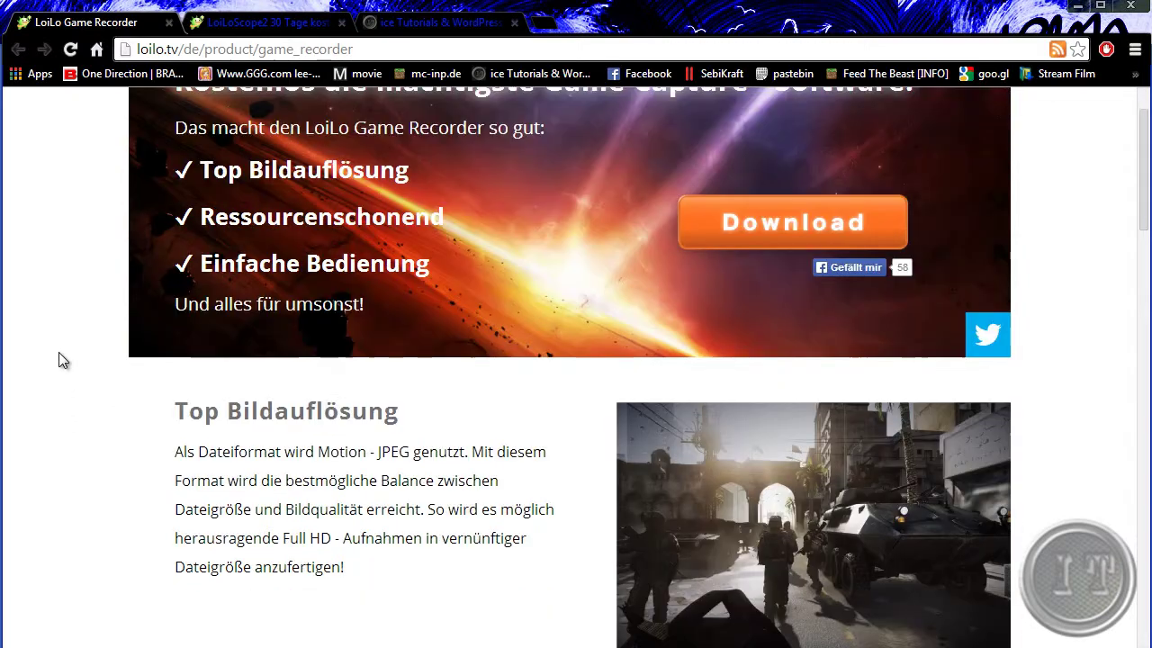
scroll(60, 360, "up", 1)
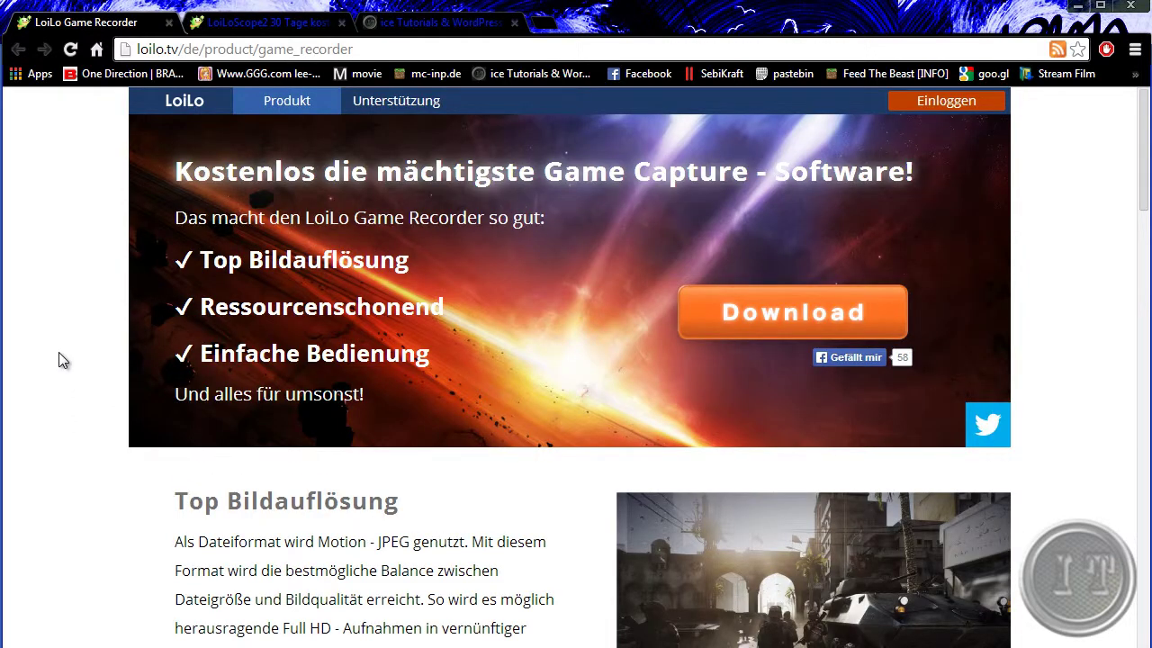
scroll(63, 351, "down", 1)
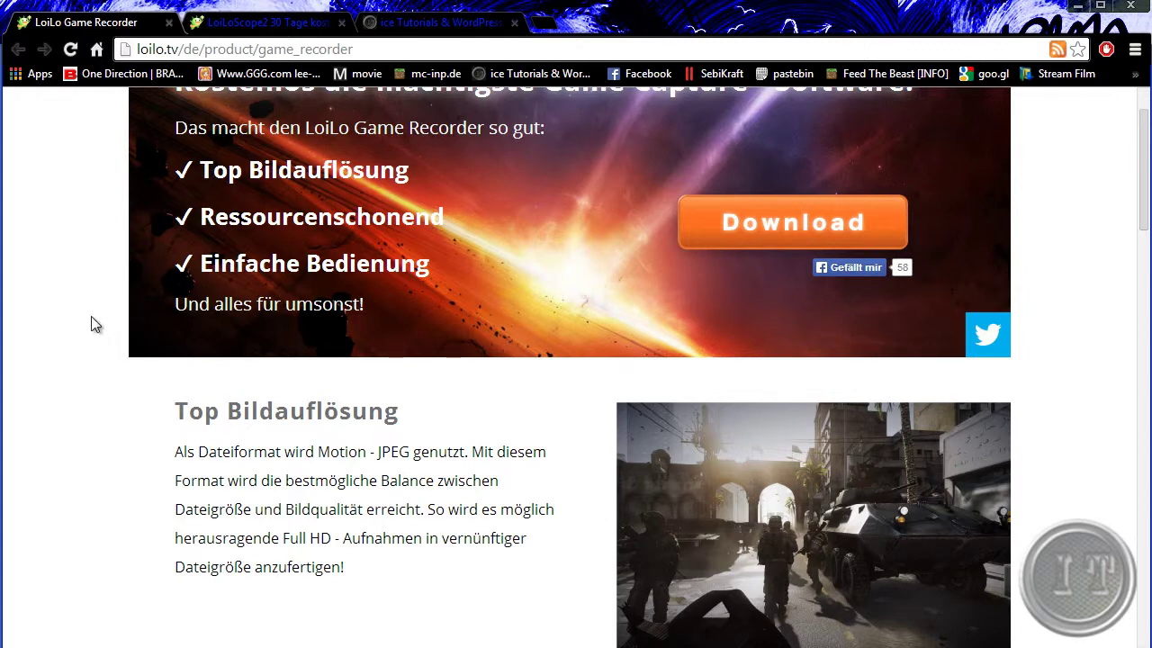
scroll(65, 358, "up", 1)
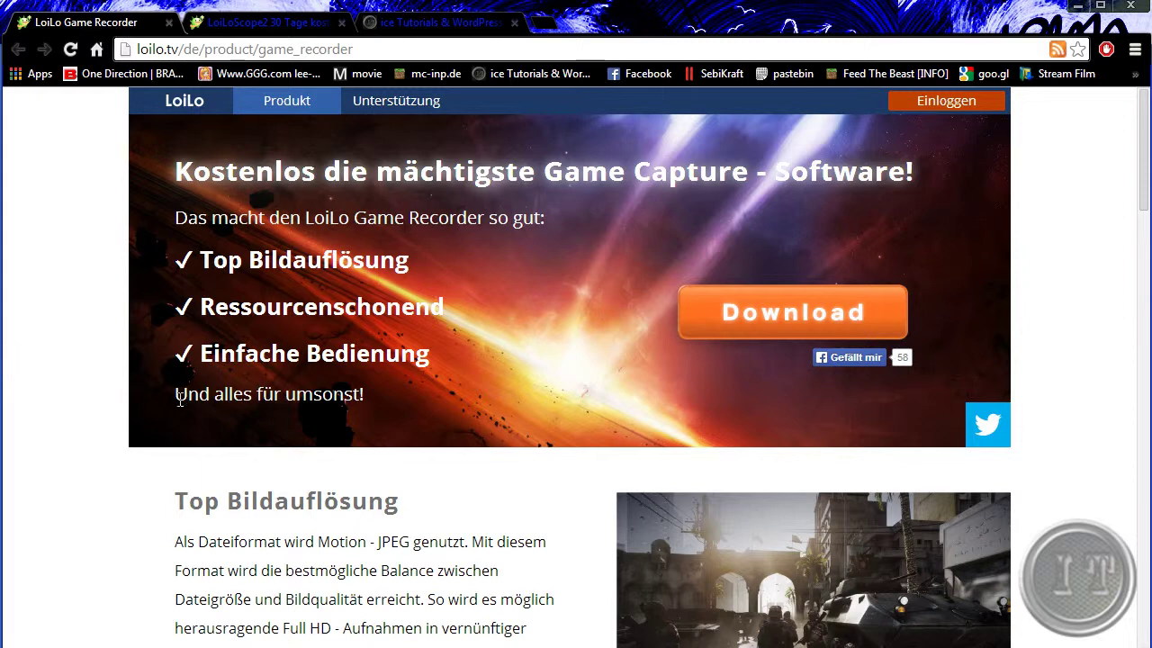
left_click_drag(189, 396, 362, 394)
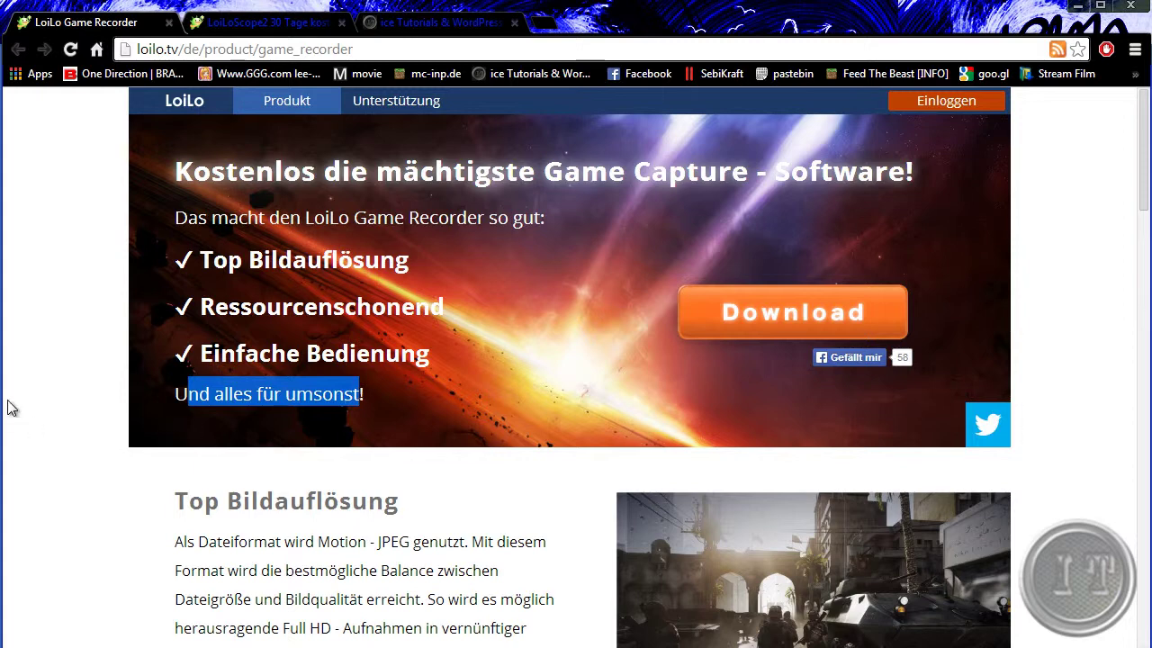
left_click(16, 365)
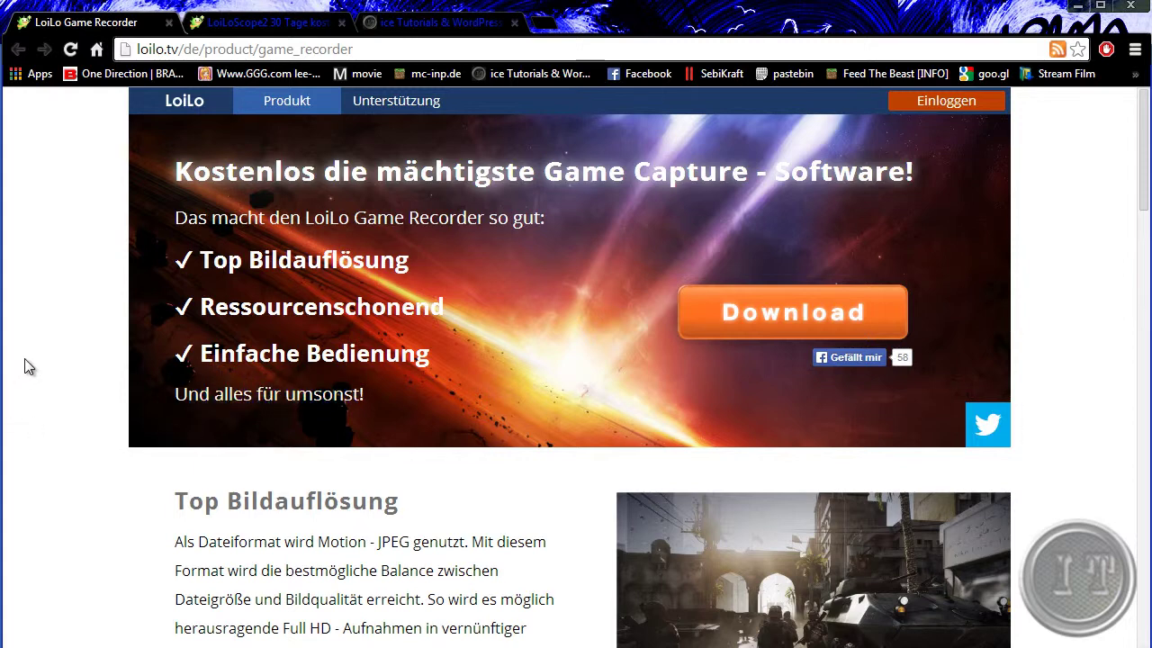
Scroll down to Top Bildauflösung and highlight the words 'Full HD'
scroll(54, 396, "down", 1)
scroll(76, 403, "down", 1)
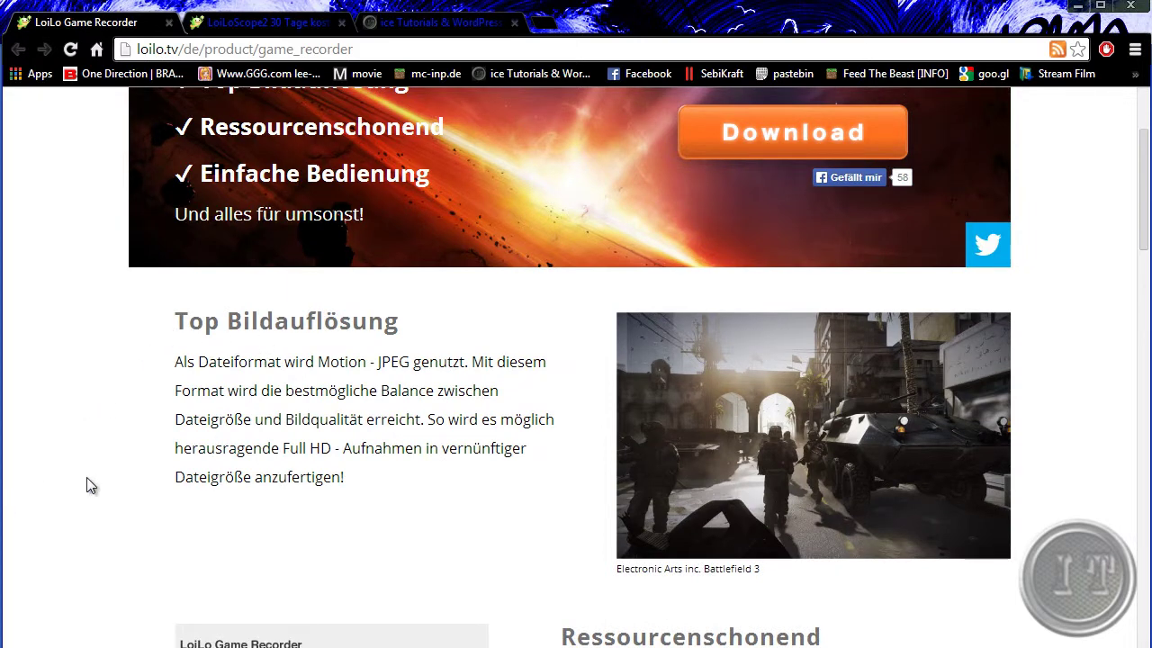
scroll(108, 468, "down", 1)
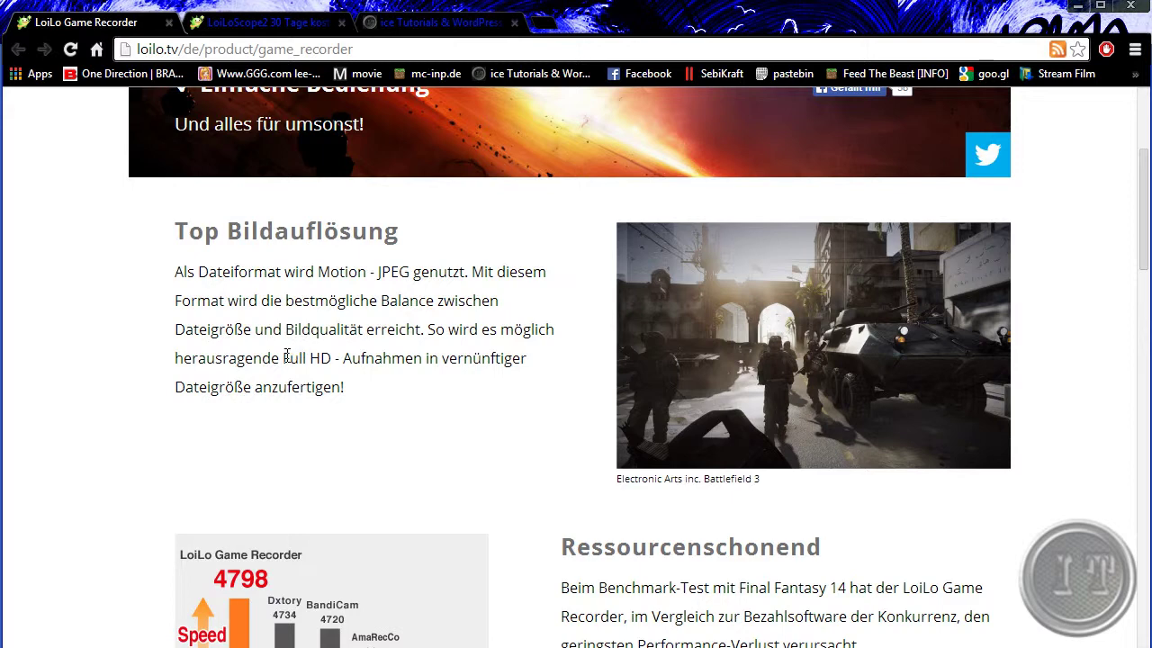
left_click_drag(284, 358, 334, 358)
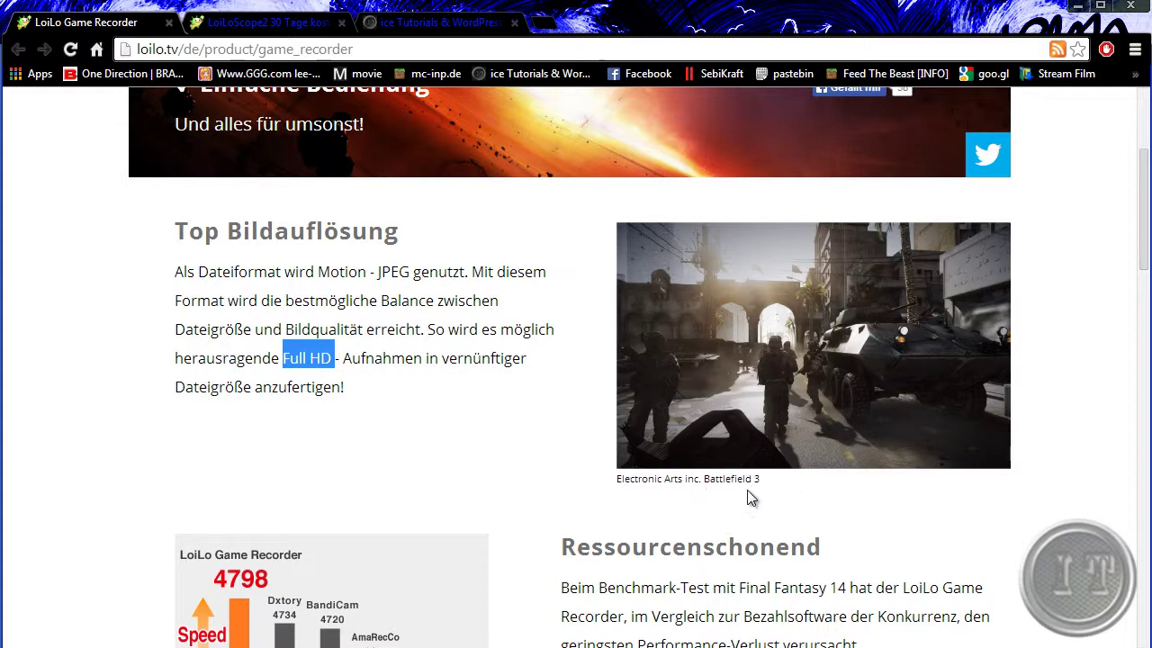
Clear the 'Full HD' highlight and scroll past the Ressourcenschonend chart to Einfache Bedienung
scroll(324, 427, "down", 1)
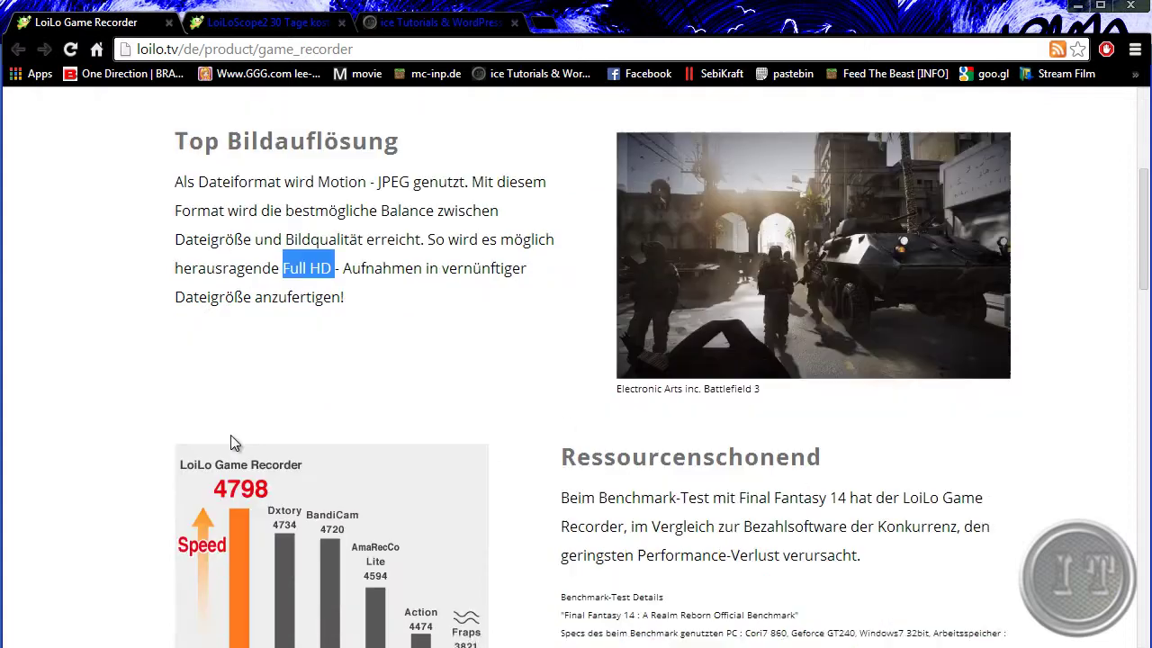
scroll(232, 441, "down", 1)
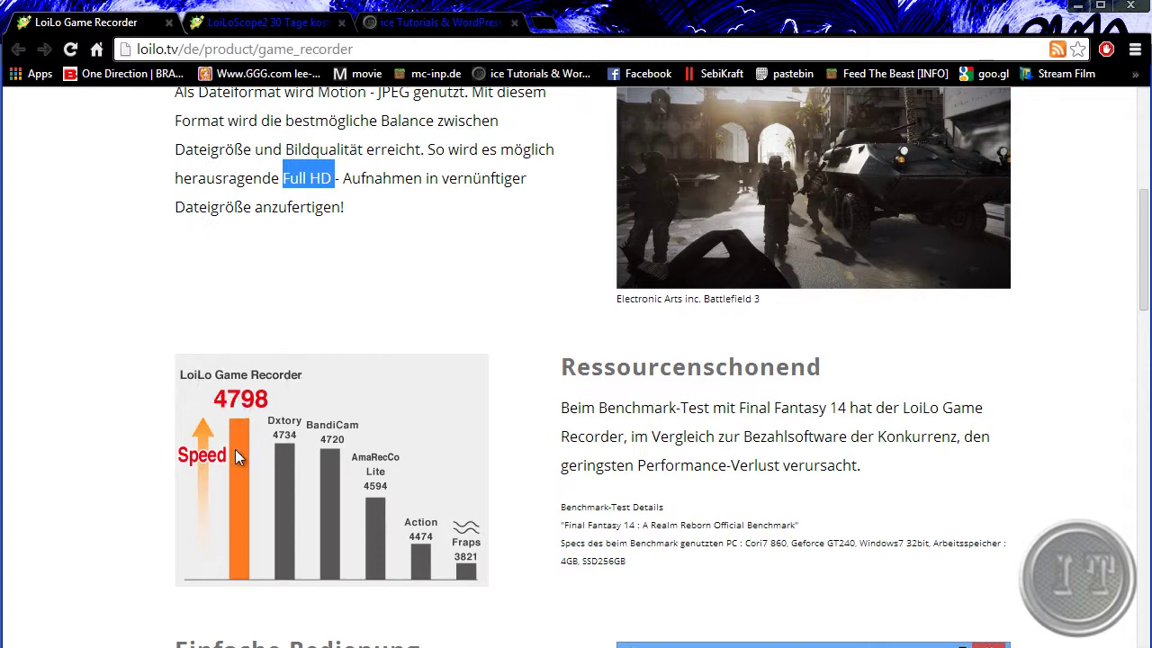
left_click(129, 411)
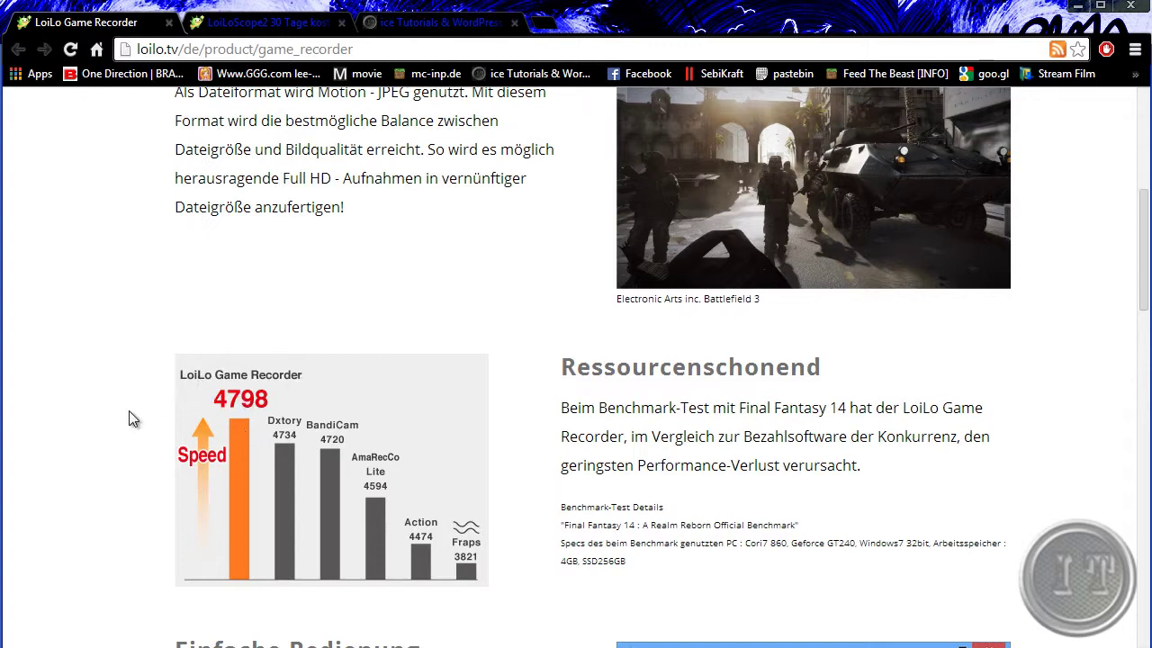
scroll(128, 410, "down", 1)
scroll(128, 410, "down", 1)
scroll(129, 410, "down", 3)
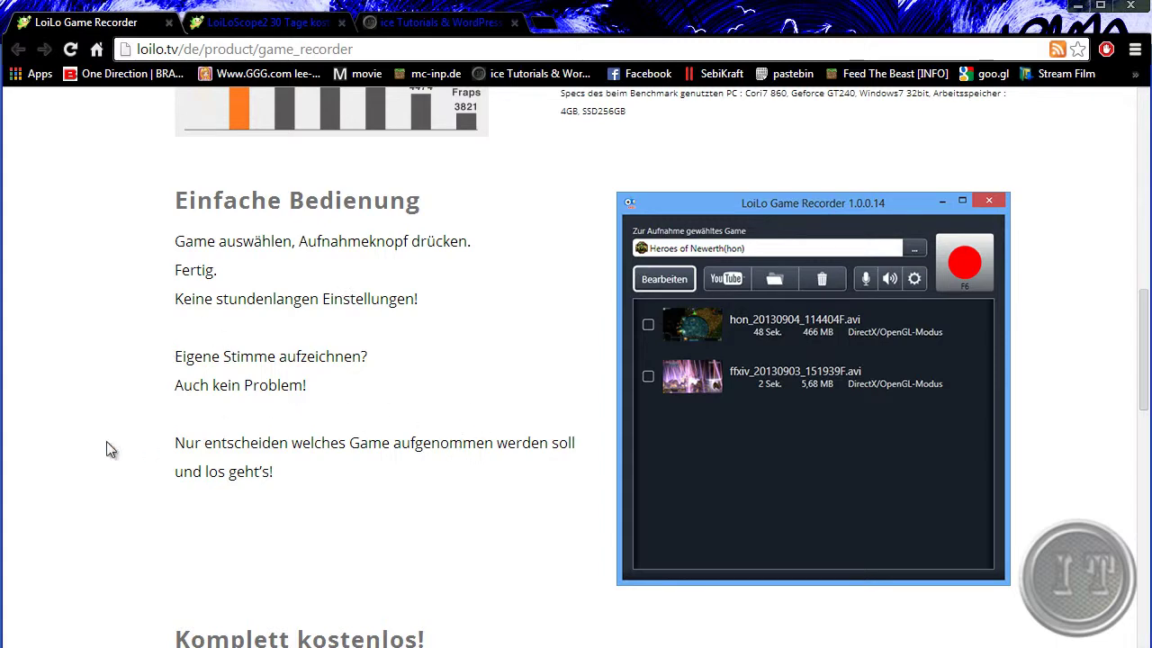
Scroll down and highlight the 'Komplett kostenlos!' heading
scroll(61, 435, "down", 3)
scroll(60, 435, "down", 1)
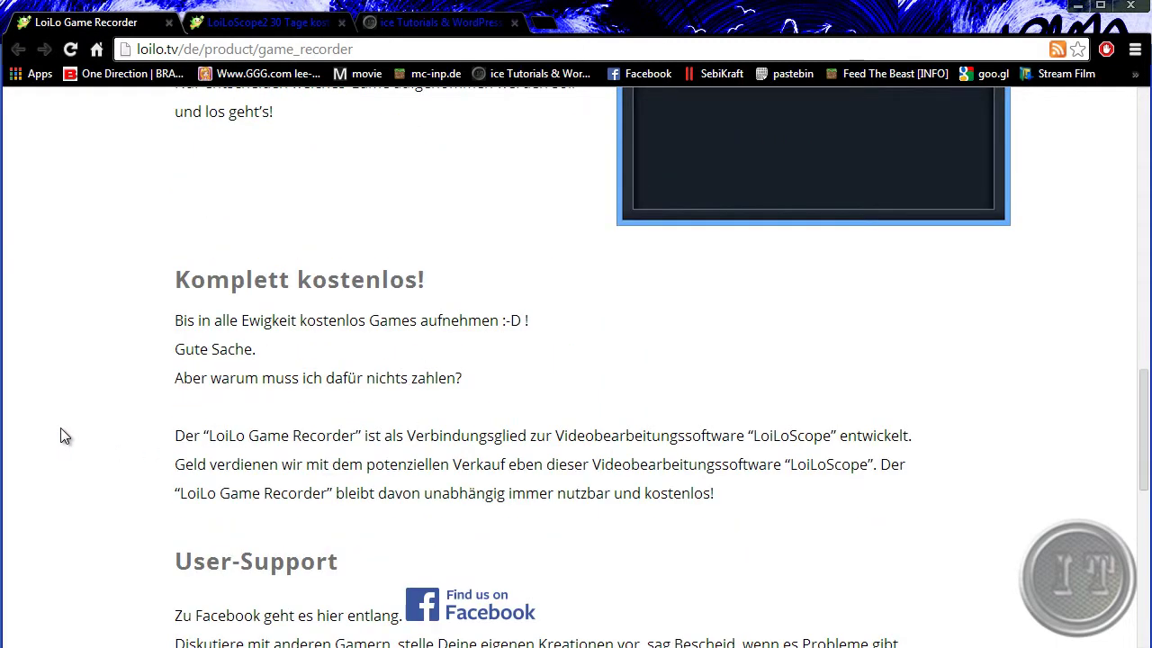
left_click_drag(177, 279, 434, 280)
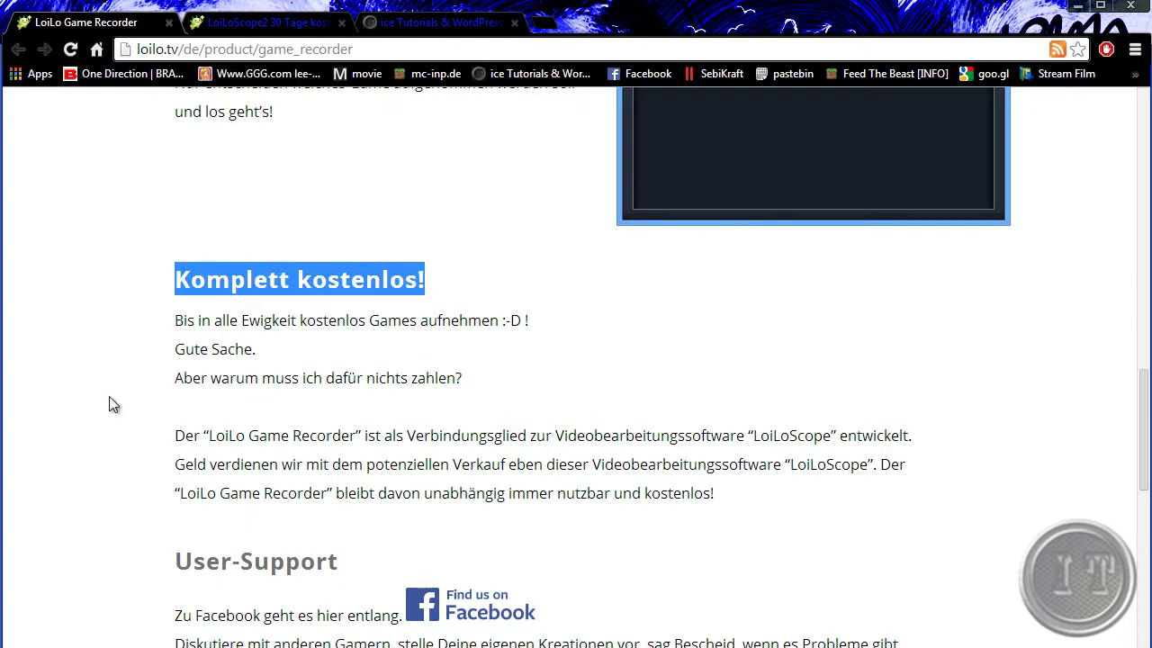
Highlight Battlefield 4, then Call of Duty: Ghosts in the Unterstützte Spiele table, then deselect
scroll(135, 404, "down", 2)
scroll(149, 405, "down", 2)
scroll(144, 408, "down", 1)
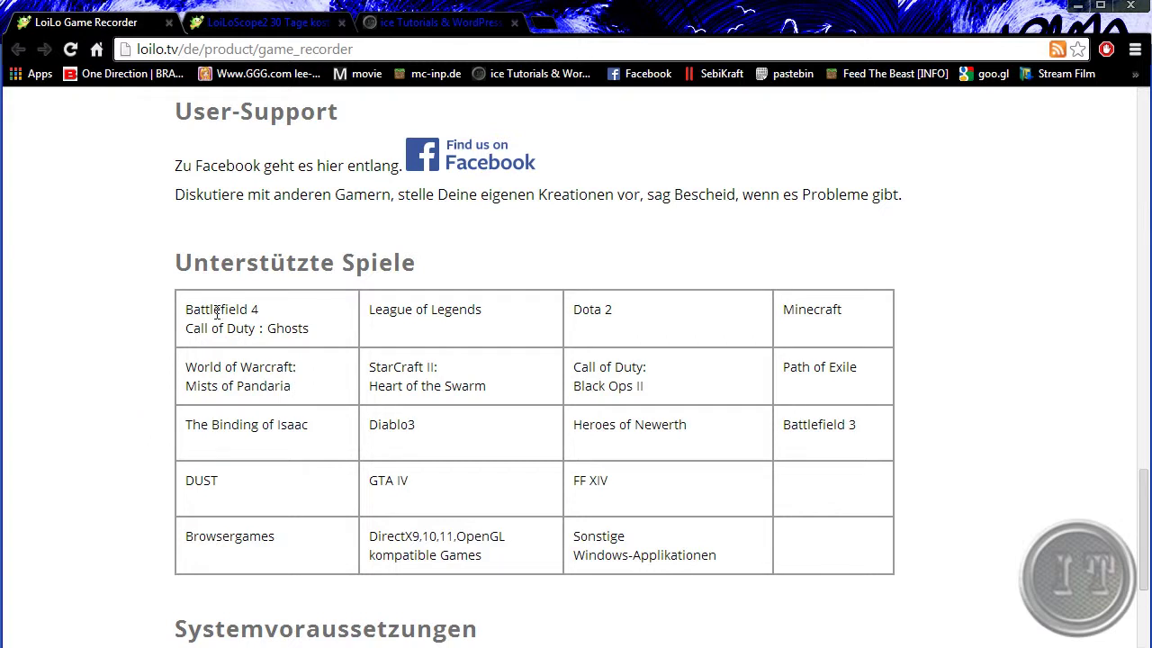
left_click_drag(213, 310, 281, 314)
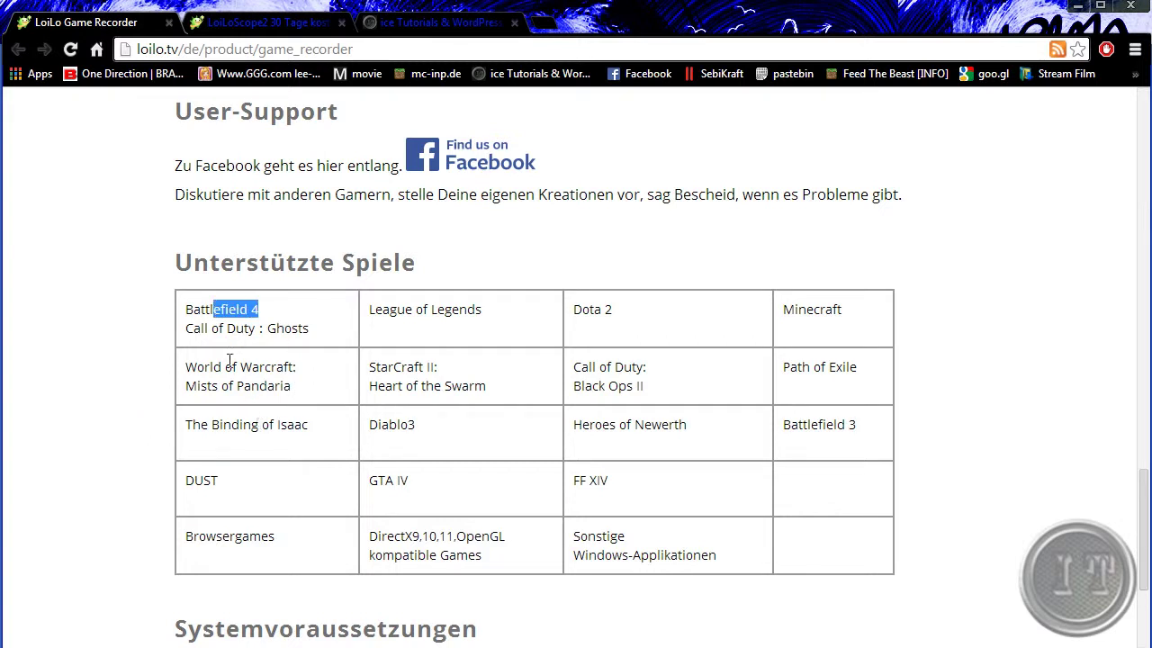
left_click_drag(195, 329, 311, 330)
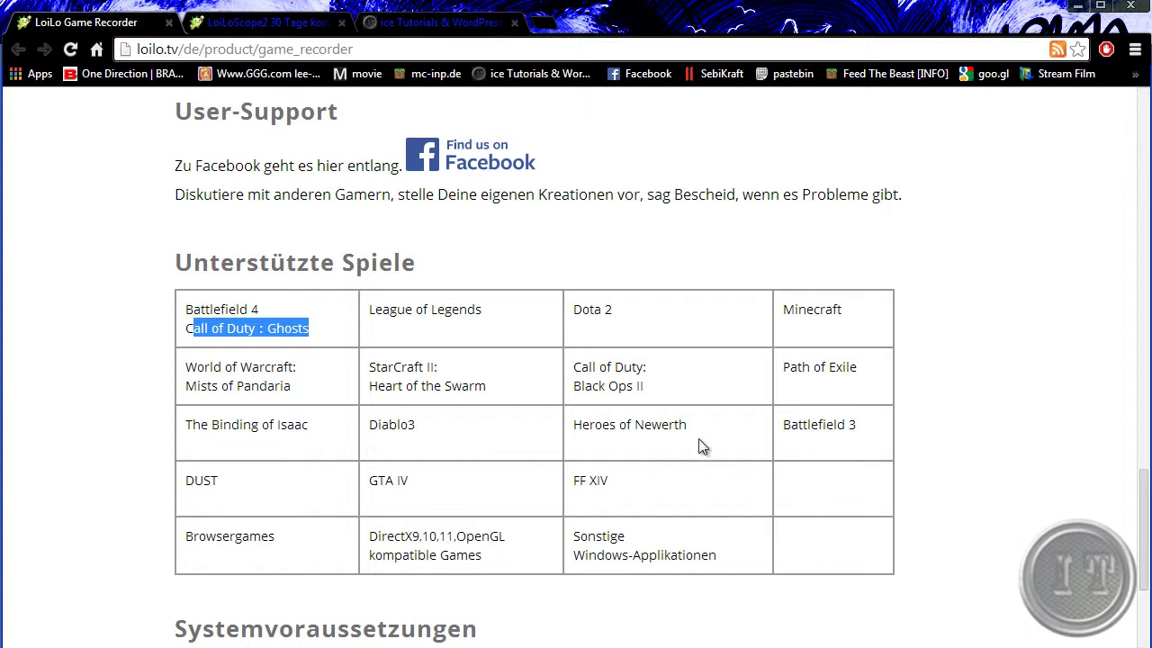
left_click(58, 437)
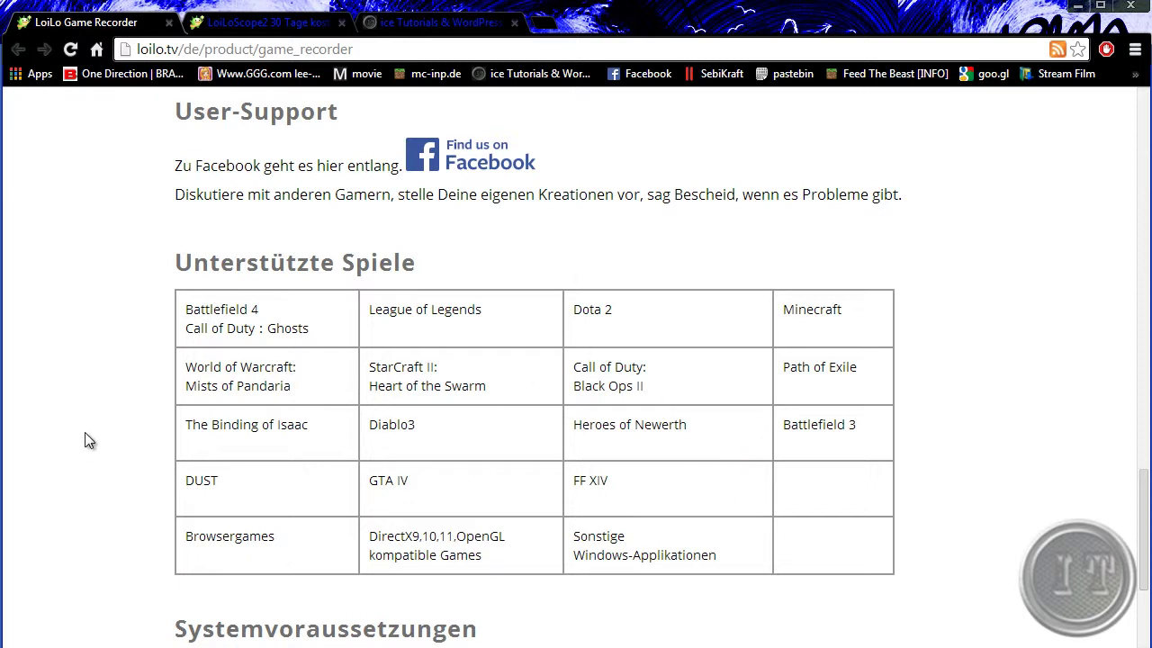
Scroll to Systemvoraussetzungen and highlight 'Windows7, Windows8'
scroll(88, 414, "down", 1)
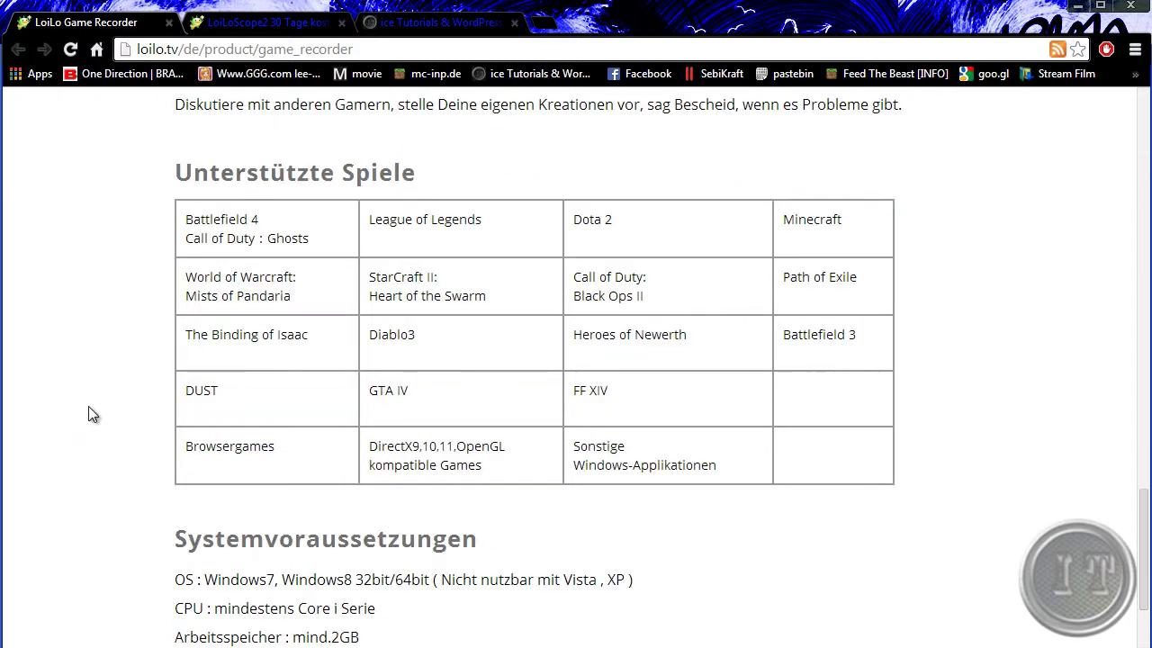
scroll(91, 414, "down", 2)
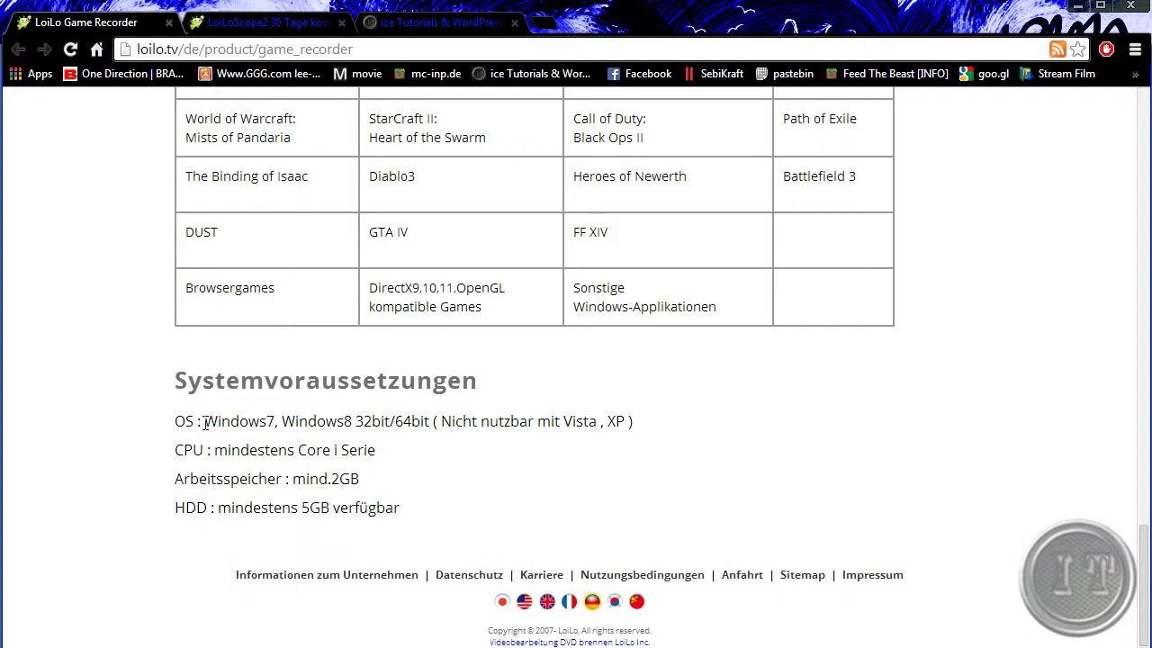
left_click_drag(205, 423, 354, 424)
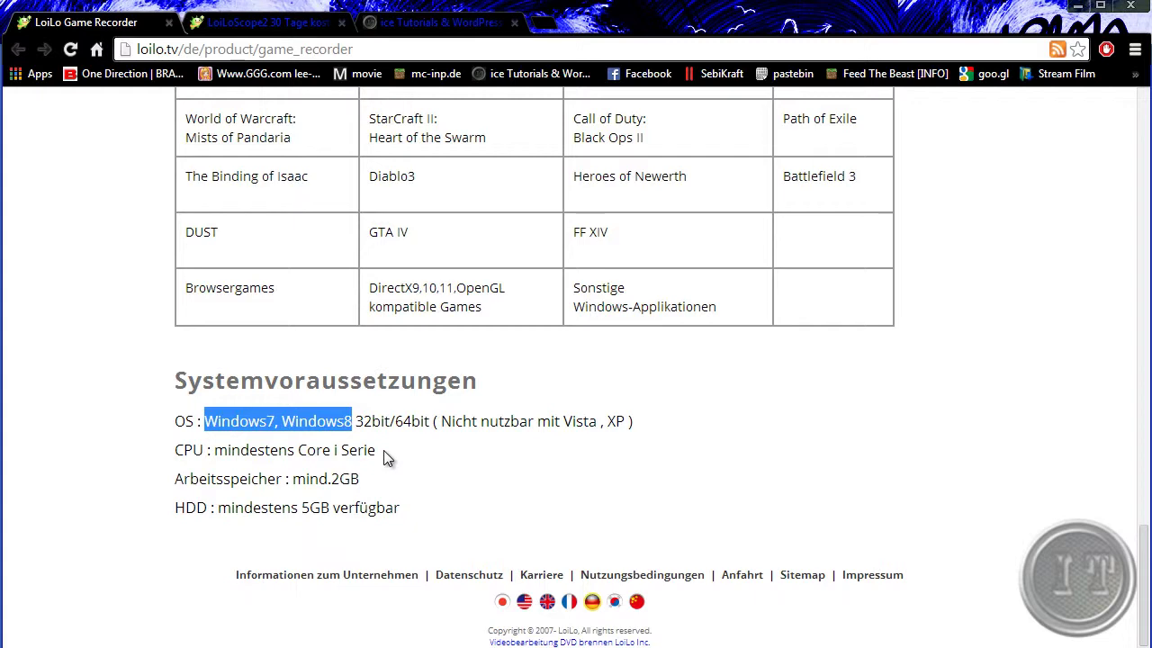
Visit the ice Tutorials home page, then go back to the LoiLo Game Recorder page
left_click(465, 21)
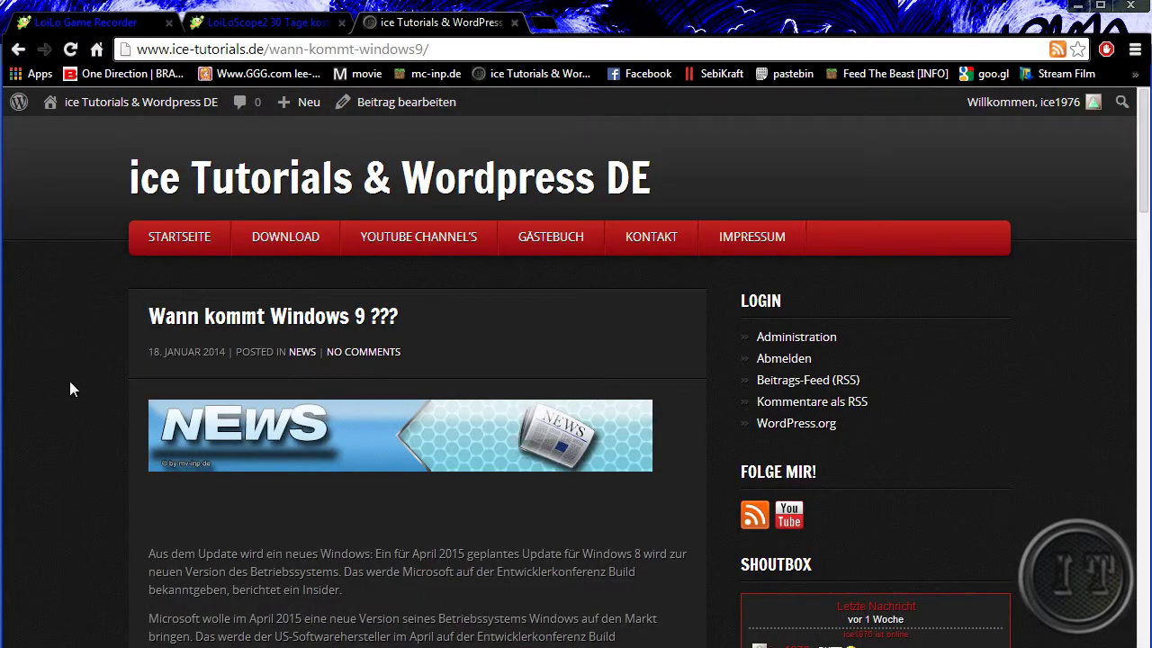
scroll(74, 382, "down", 2)
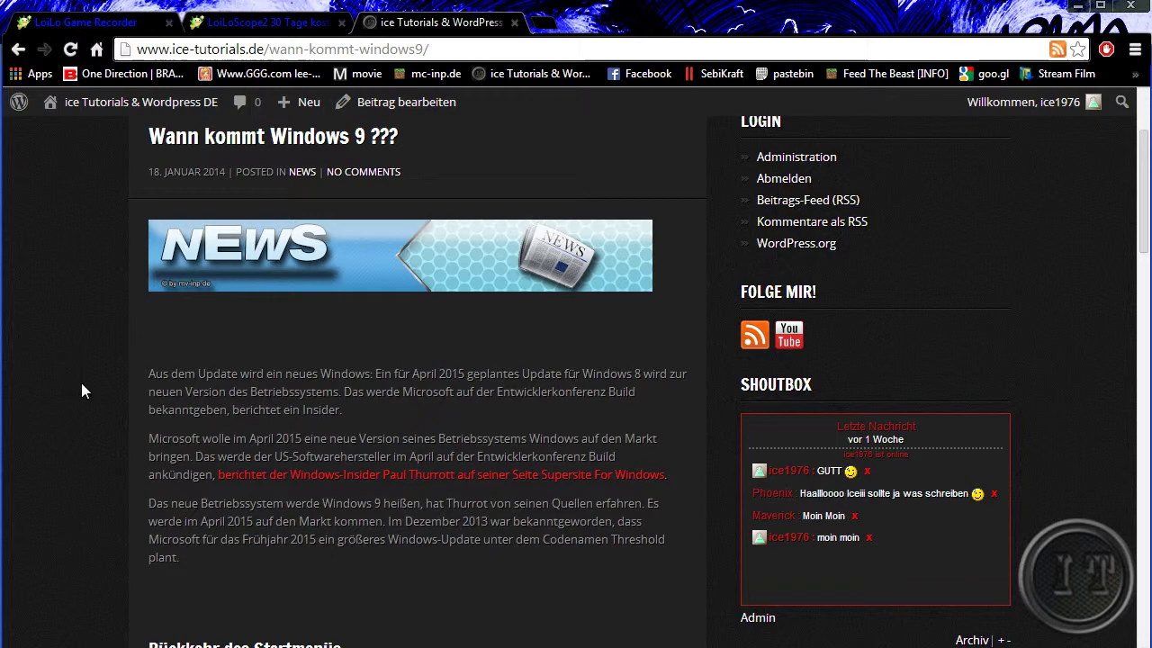
scroll(81, 382, "down", 2)
scroll(81, 383, "up", 4)
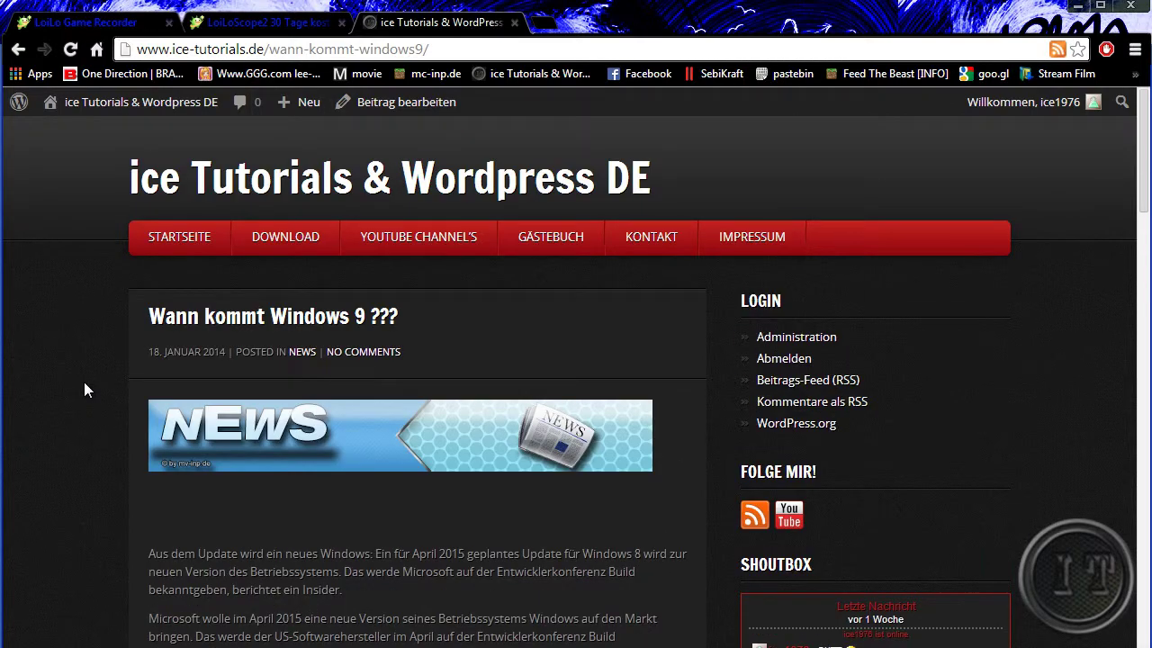
left_click(198, 180)
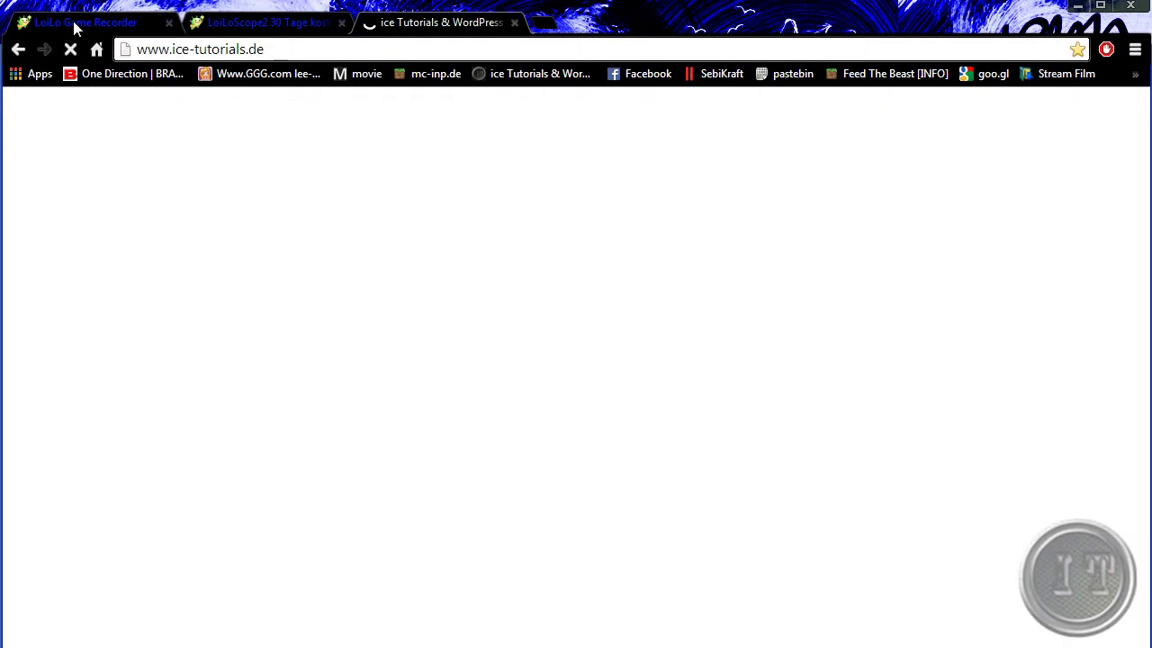
left_click(76, 25)
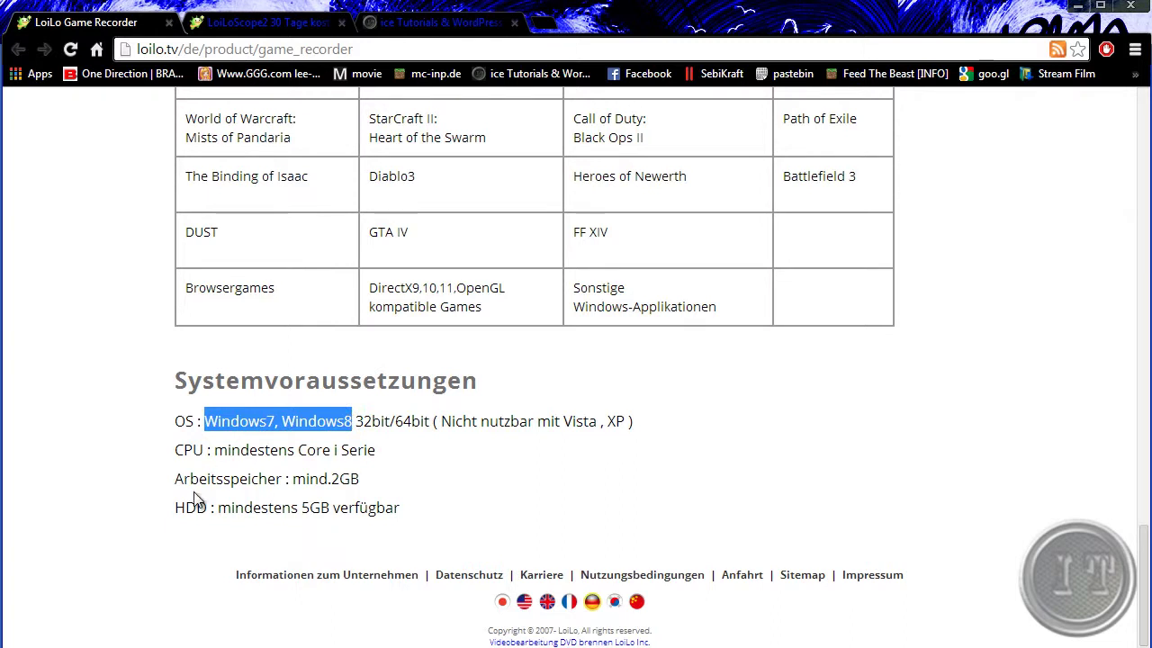
Deselect 'Windows7, Windows8' by clicking in the system requirements text
left_click(219, 450)
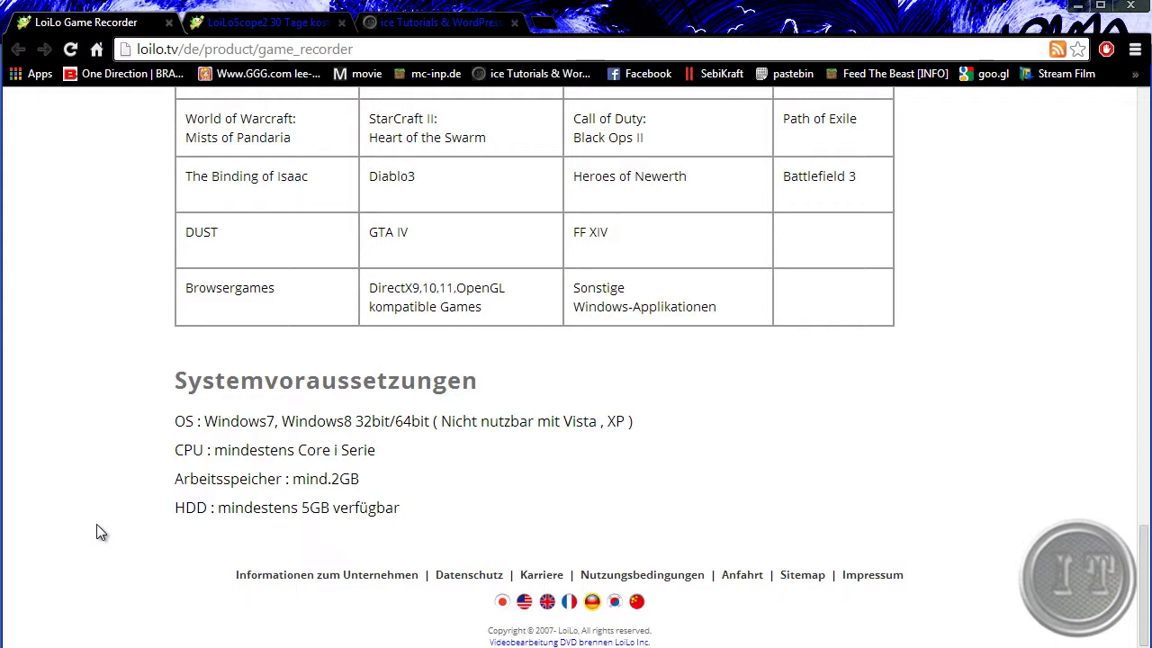
scroll(127, 524, "up", 3)
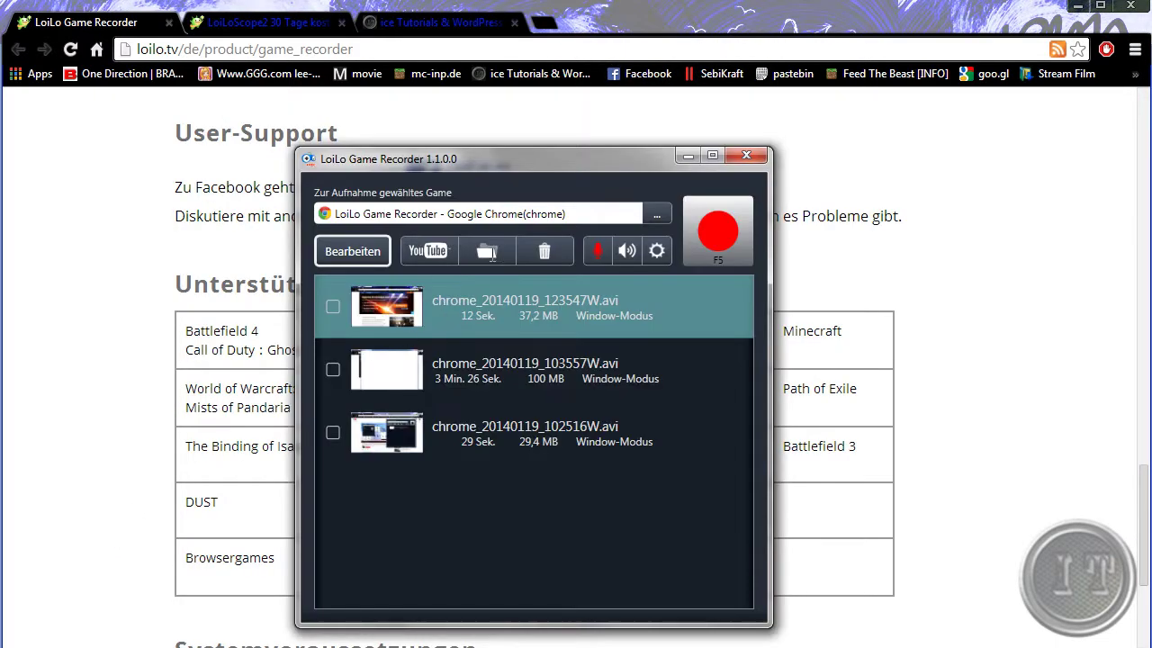
scroll(135, 378, "up", 4)
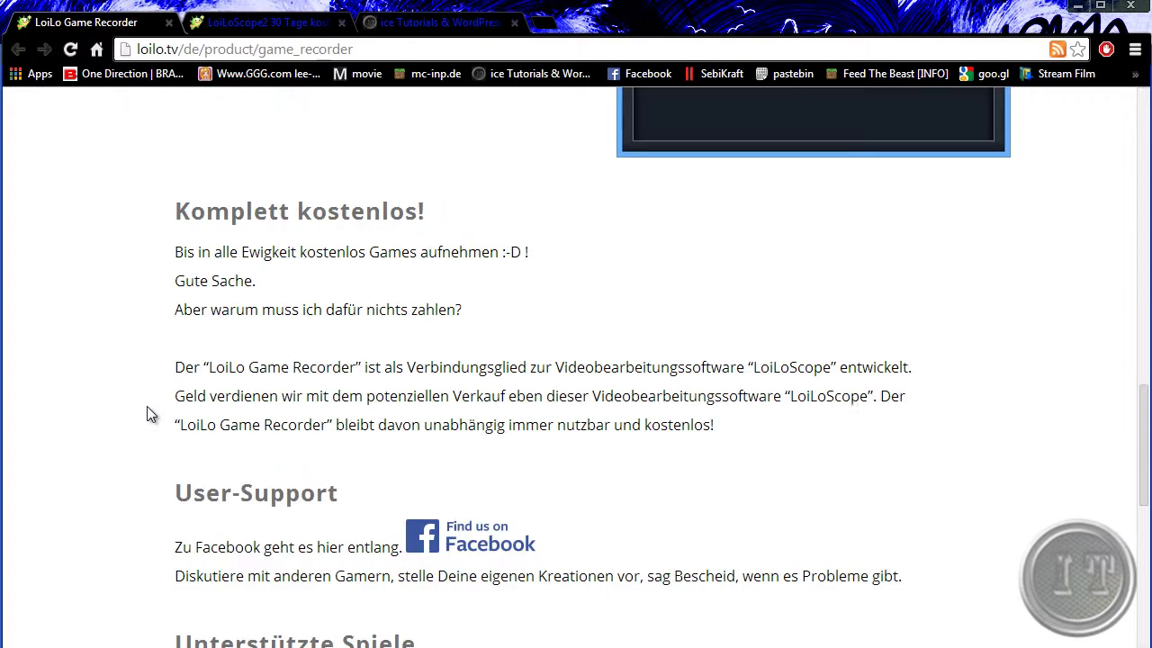
scroll(146, 405, "up", 5)
scroll(153, 411, "up", 5)
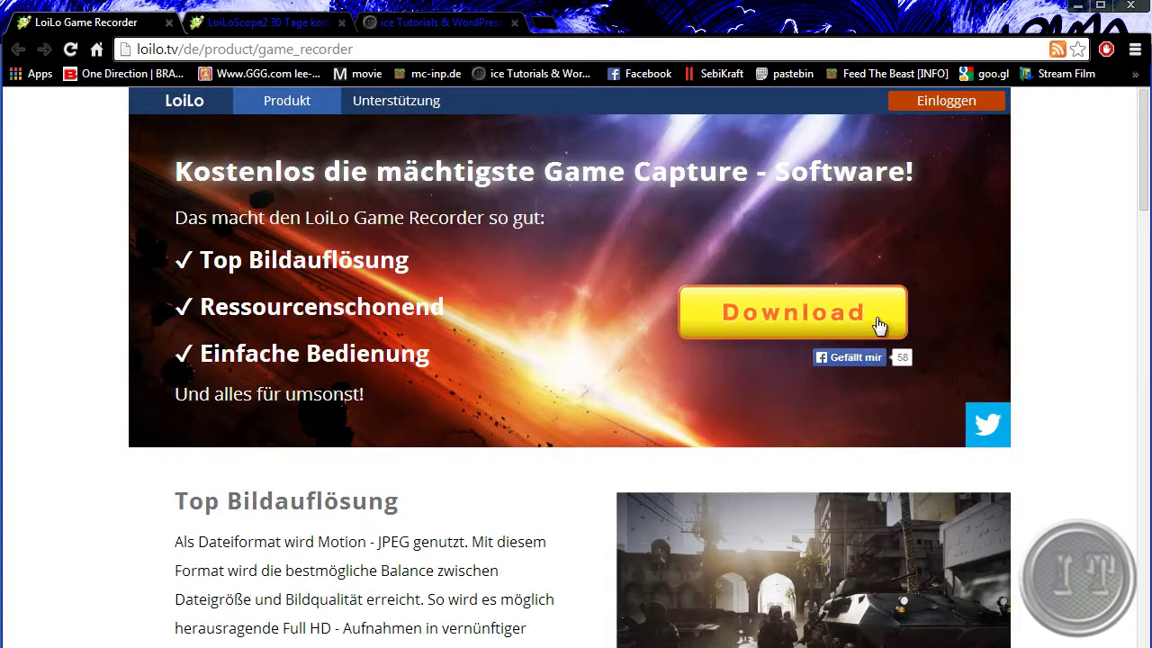
left_click(1078, 7)
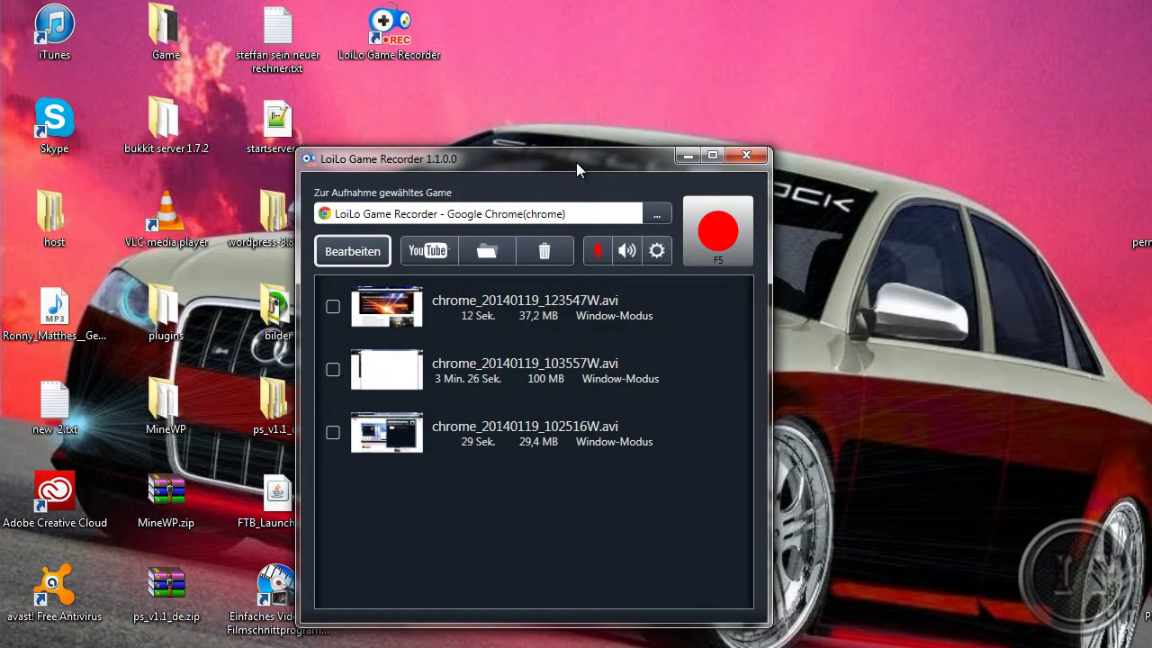
left_click_drag(565, 162, 719, 65)
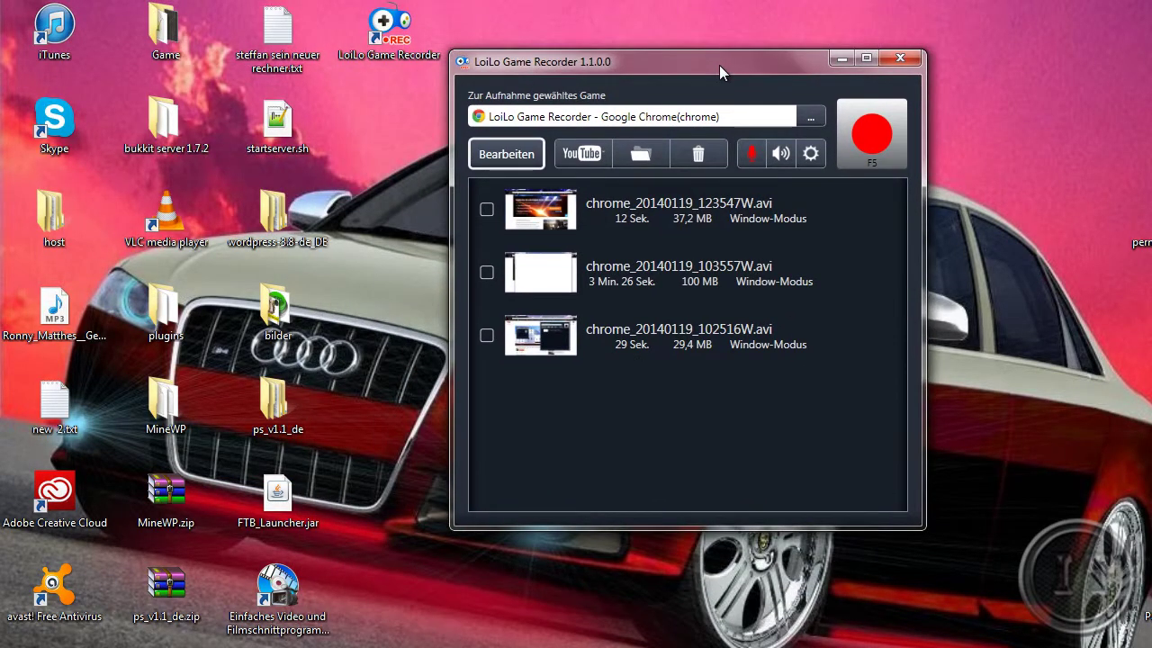
left_click(282, 629)
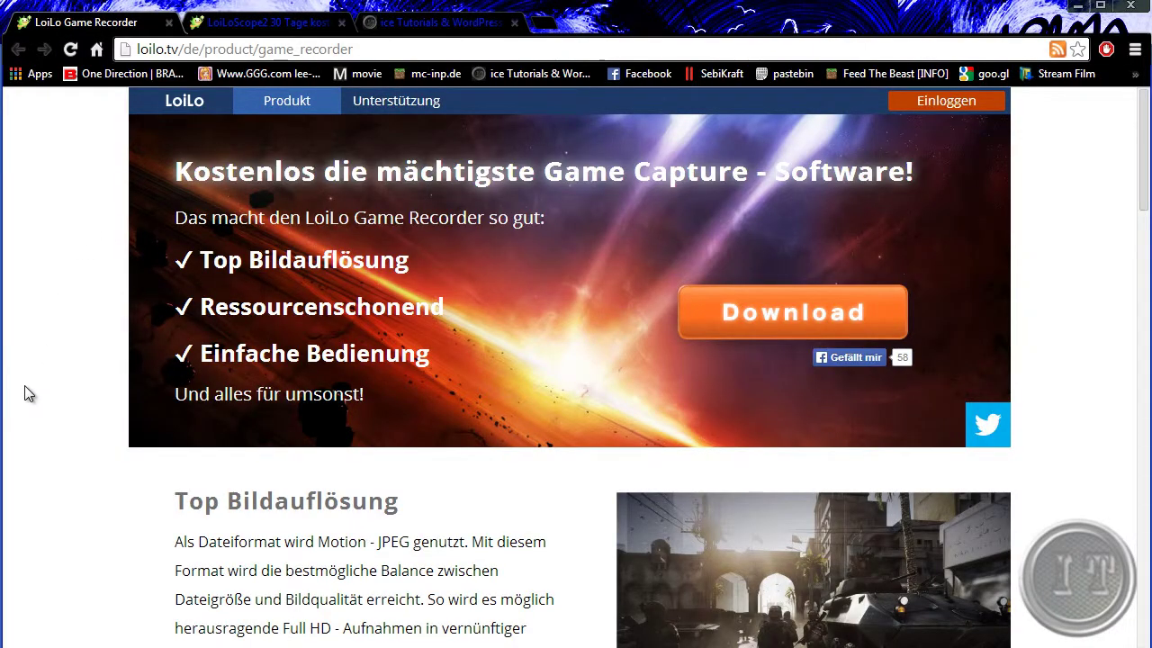
Switch to the LoiLoScope2 purchase page and highlight its €89.00 download price
left_click(1080, 6)
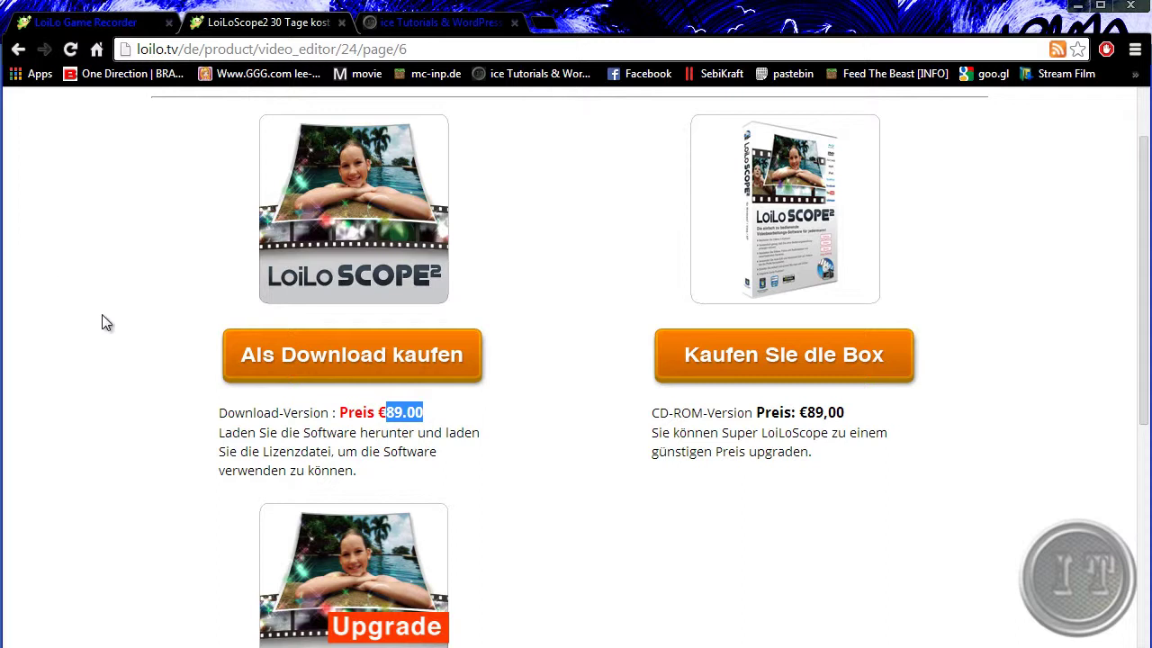
left_click(147, 300)
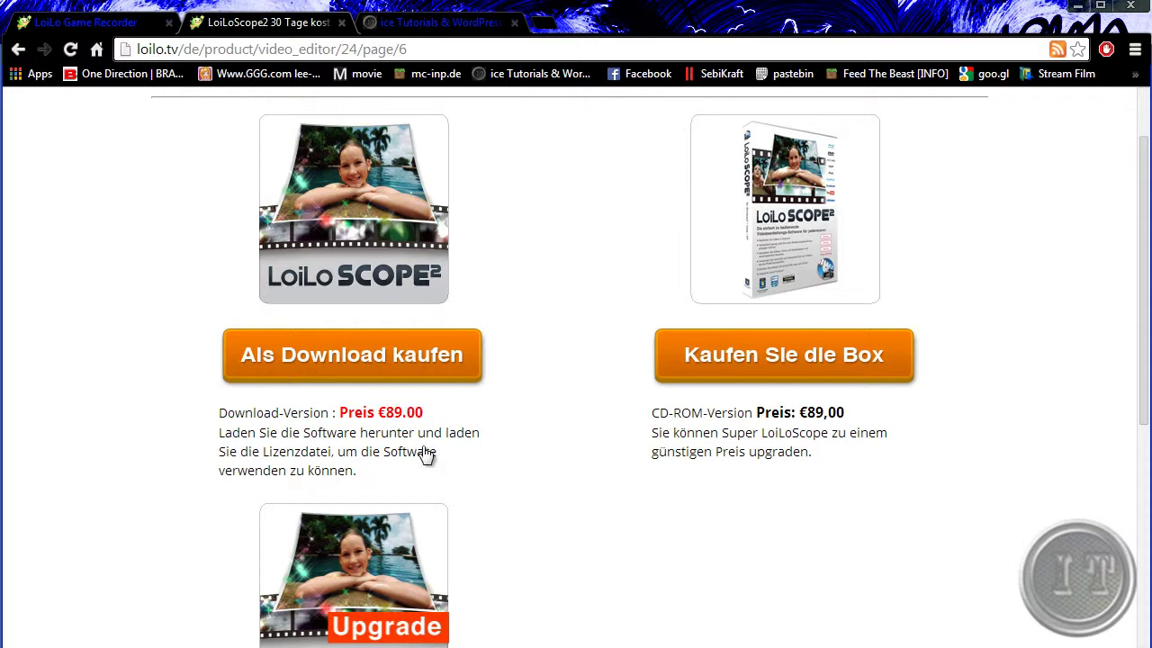
double_click(390, 412)
Nudge the recorder window left and tick chrome_20140119_123547W.avi instead of chrome_20140119_103557W.avi
left_click(56, 26)
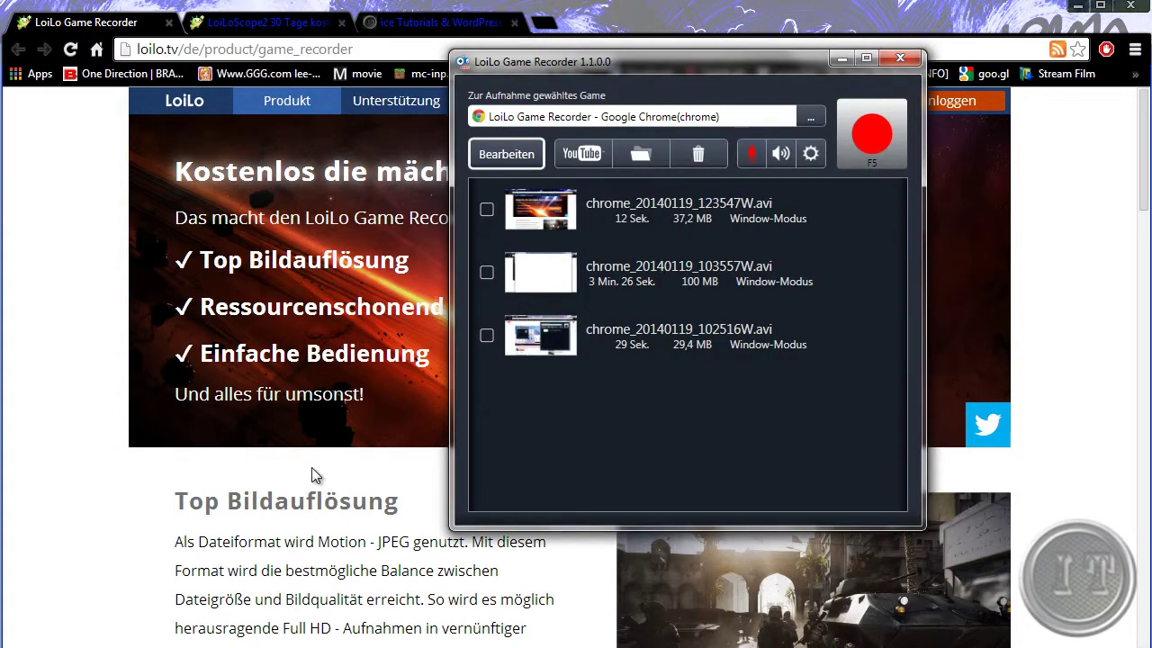
left_click_drag(623, 61, 581, 72)
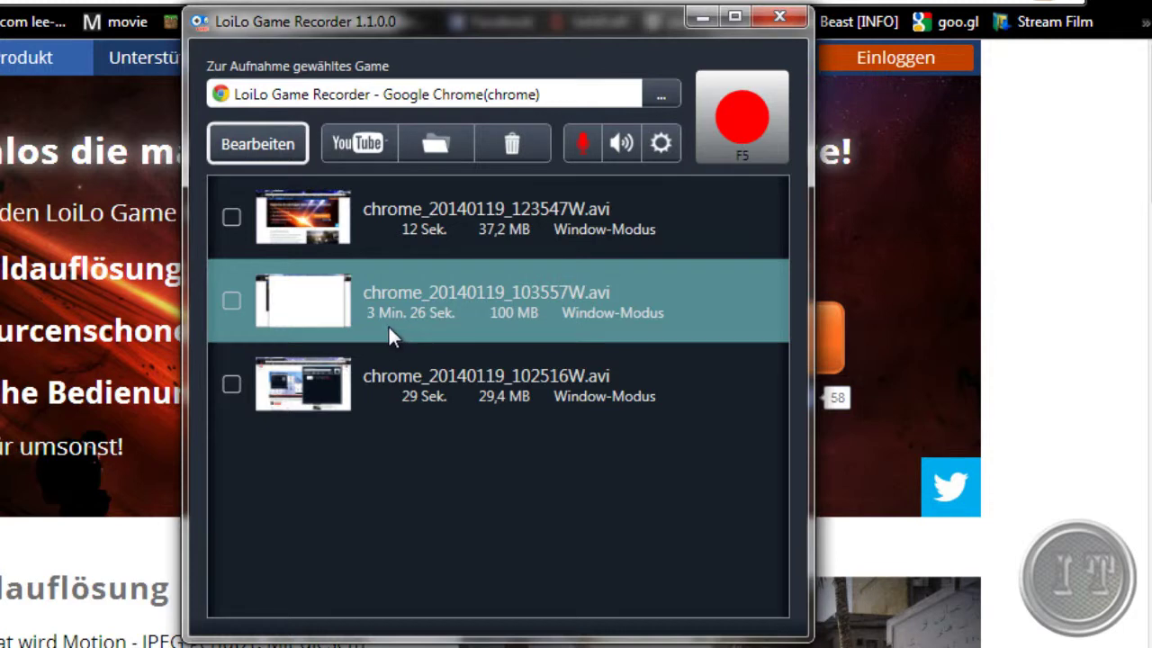
left_click(505, 317)
left_click(420, 233)
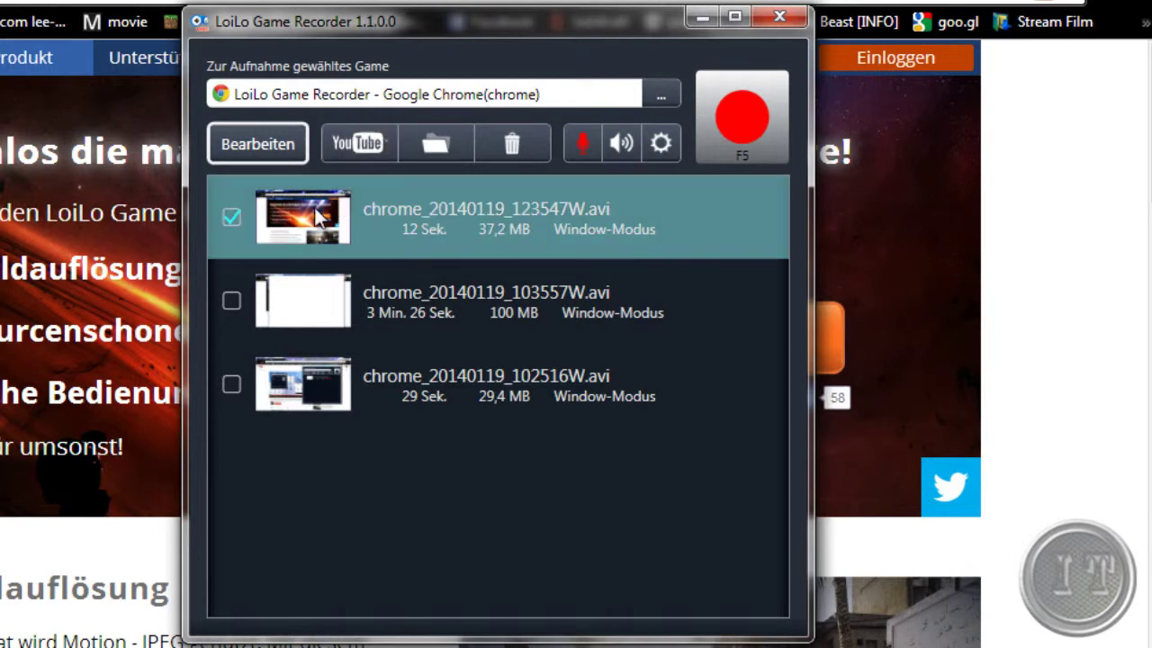
Preview the YouTube upload options, then select all three .avi recordings in the storage folder
left_click(360, 143)
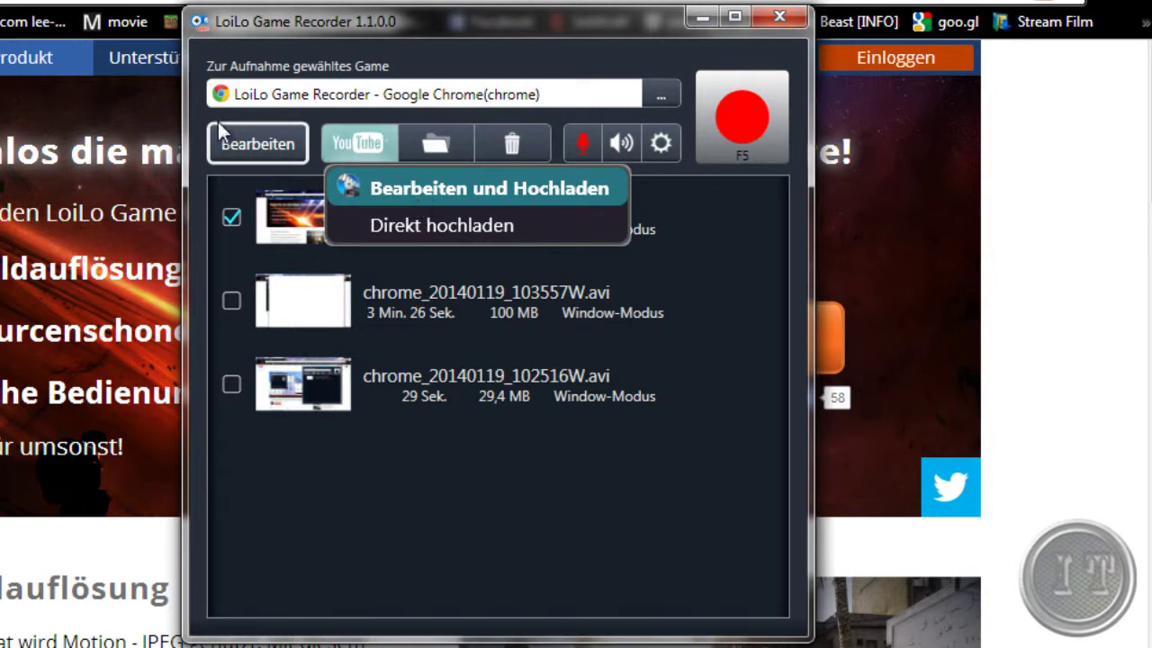
left_click(420, 200)
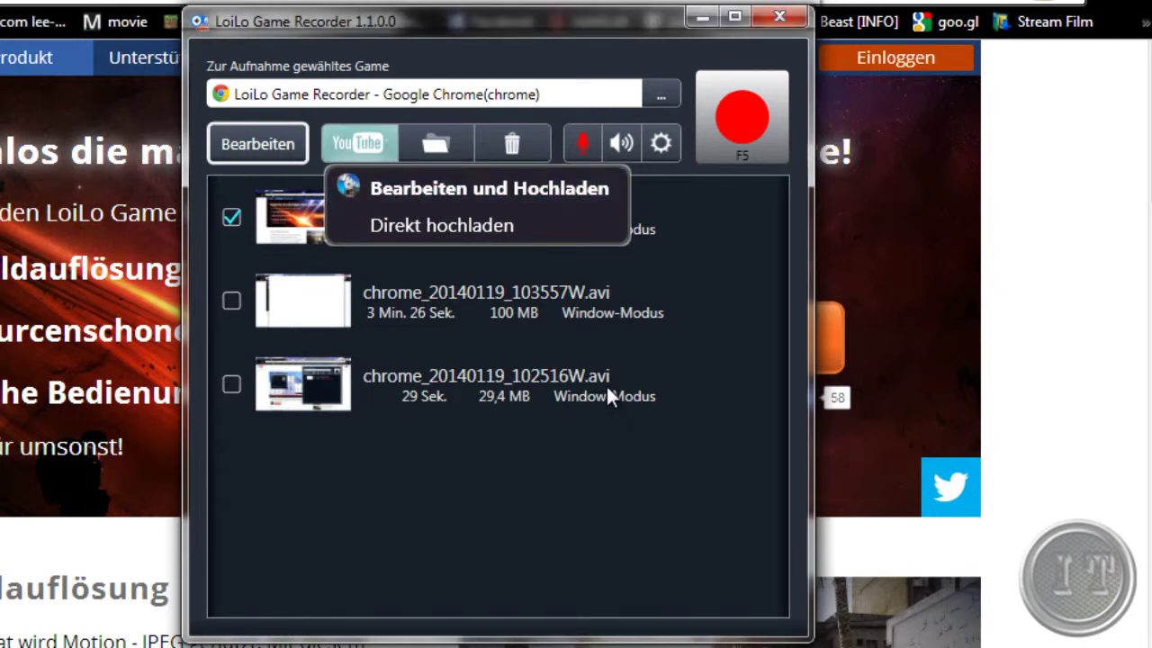
left_click(509, 487)
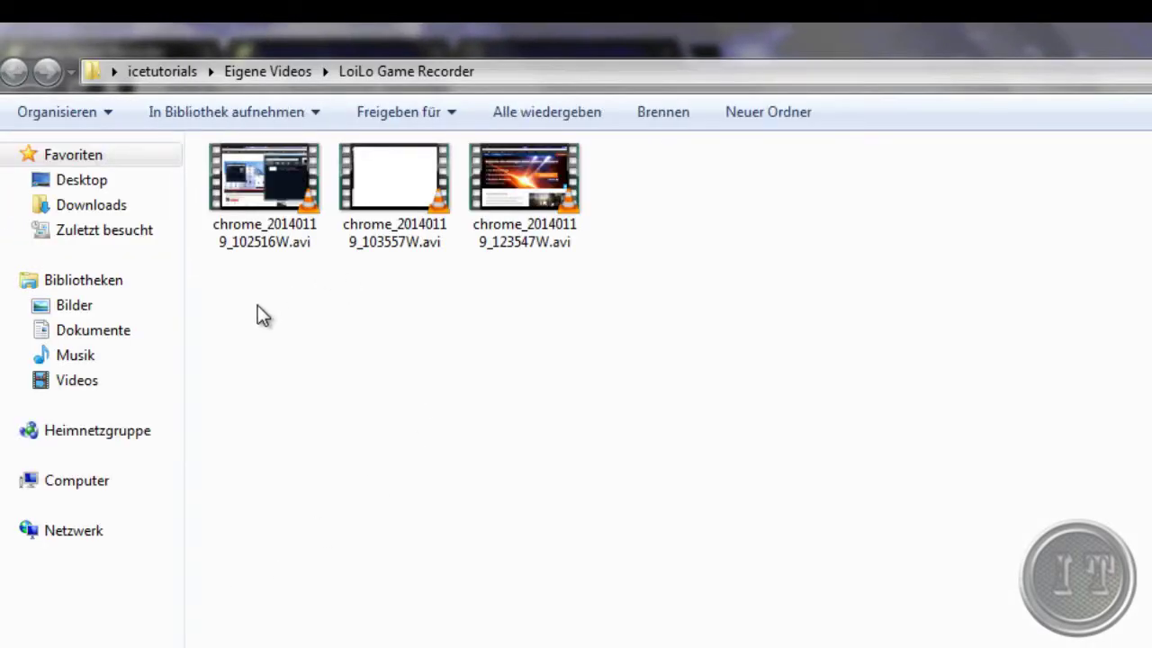
left_click_drag(257, 310, 616, 180)
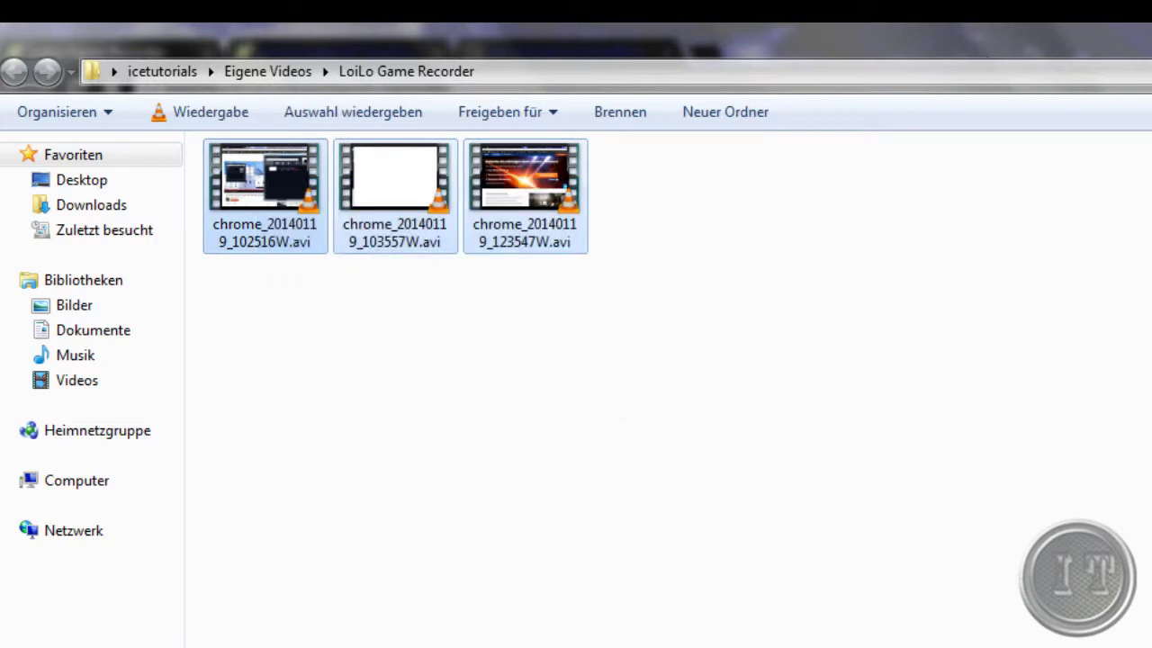
key("alt+Tab")
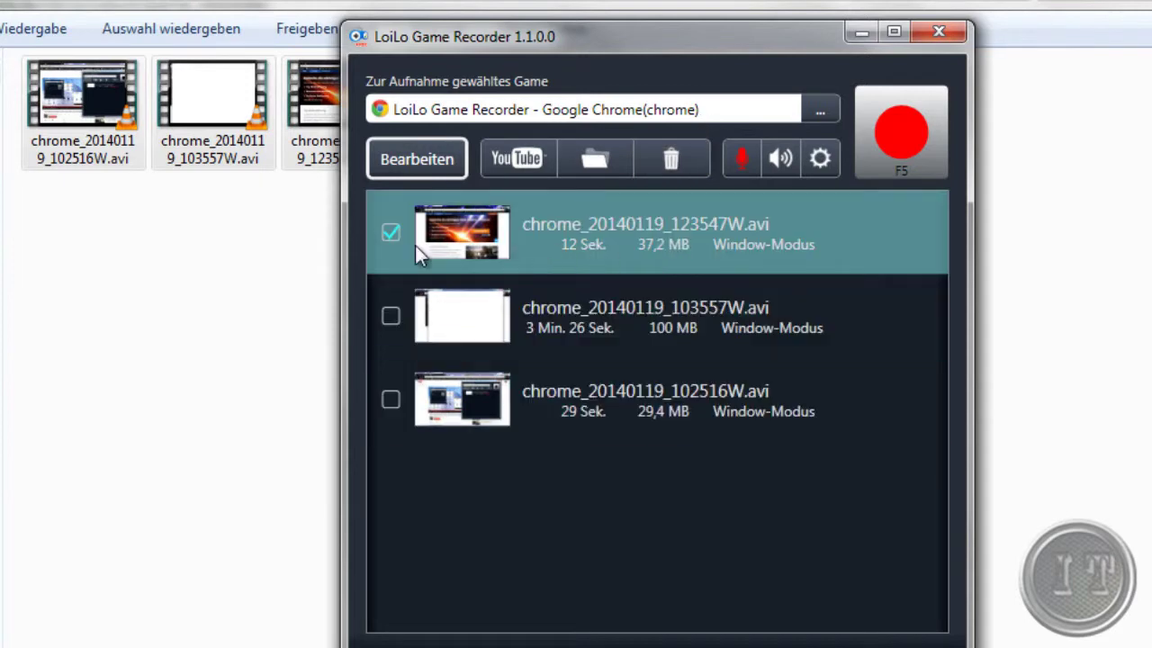
Trash the ticked 12-second clip, confirm with 'Ja', and move the recorder window right
left_click(692, 166)
left_click(596, 401)
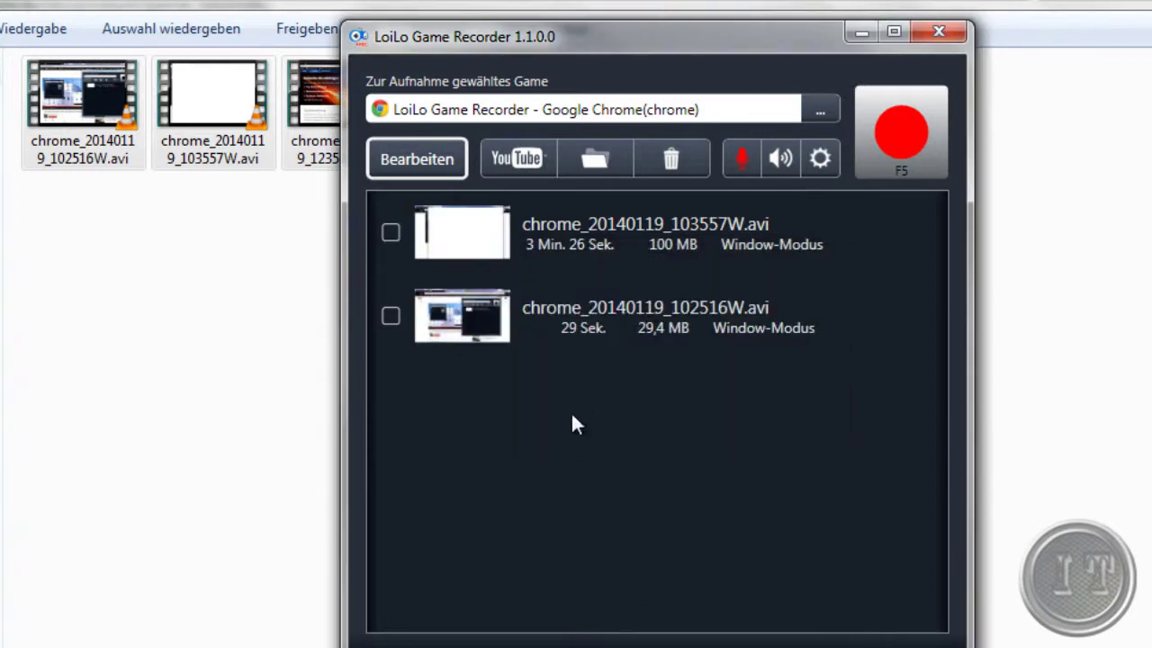
left_click_drag(596, 34, 772, 49)
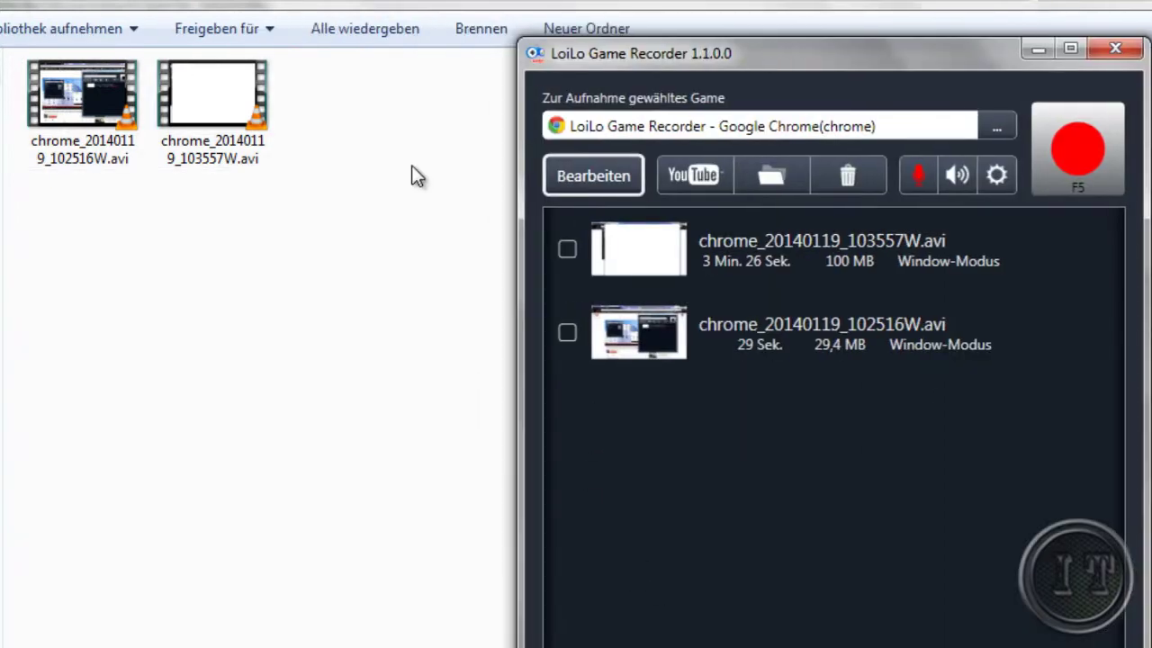
Toggle own-voice recording off and back on, keeping the Logitech G35 Headset microphone
left_click(907, 176)
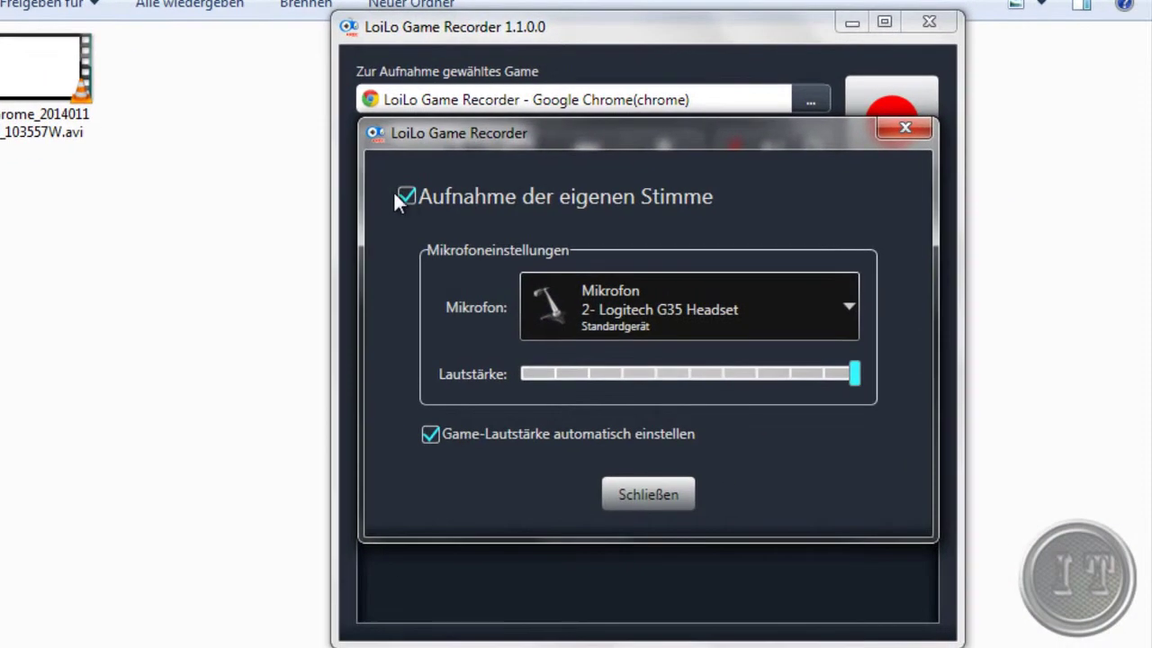
left_click(405, 196)
left_click_drag(607, 135, 455, 146)
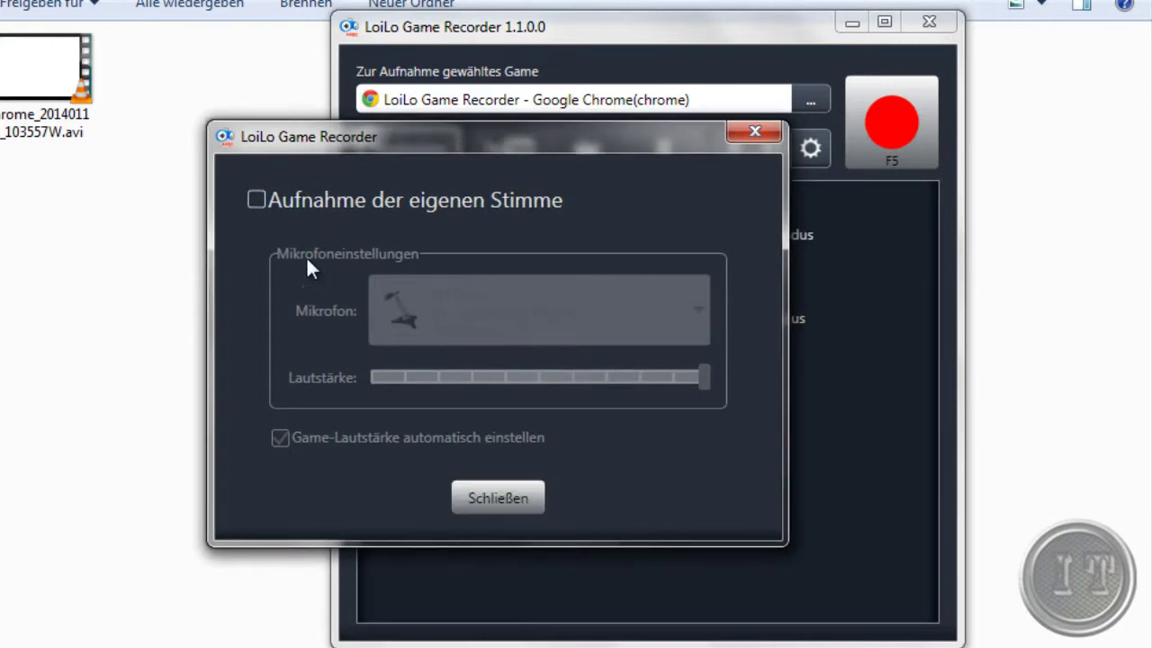
left_click(261, 202)
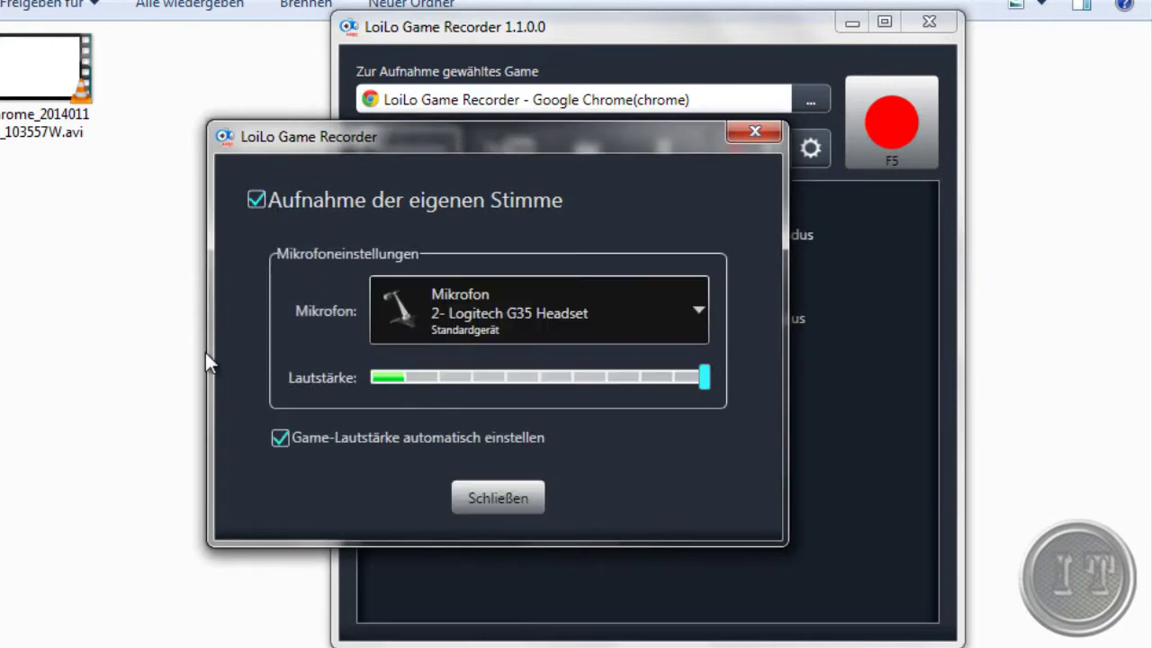
left_click(681, 314)
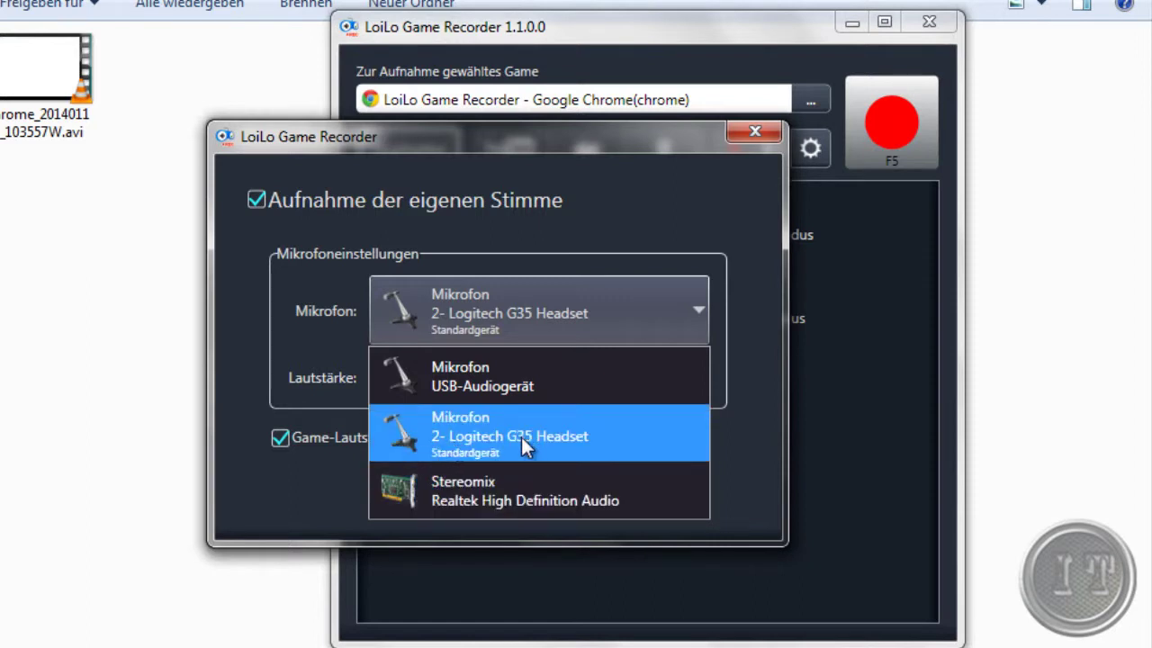
left_click(499, 439)
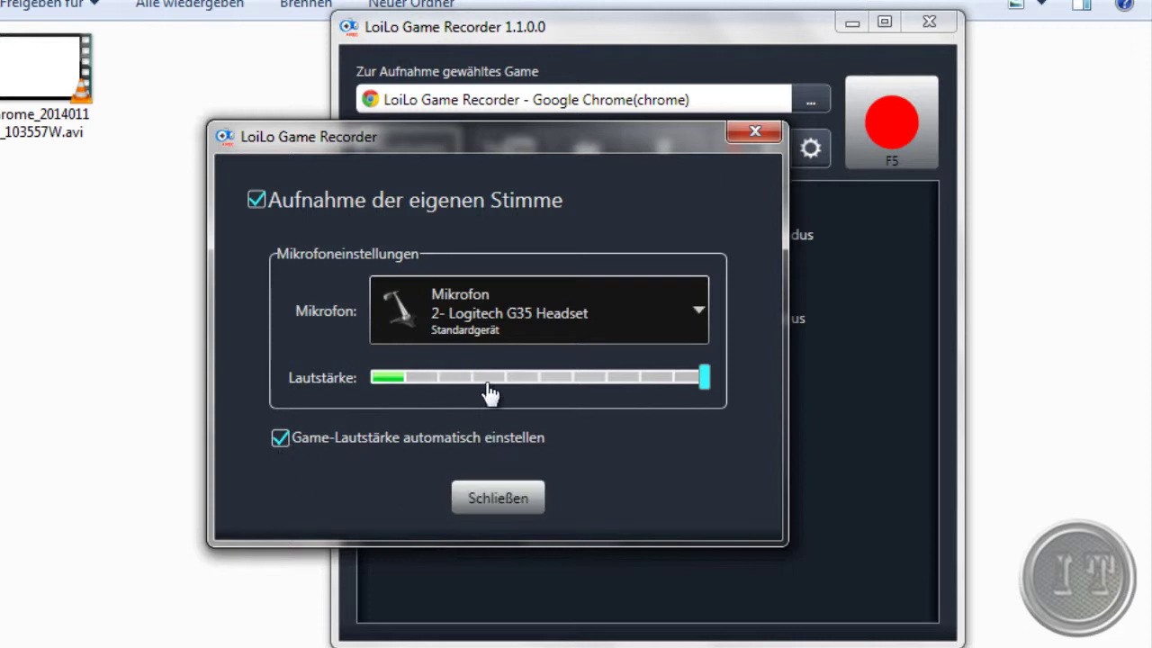
left_click(510, 500)
Open the Windows volume controls for the headset, then close them again
left_click(773, 149)
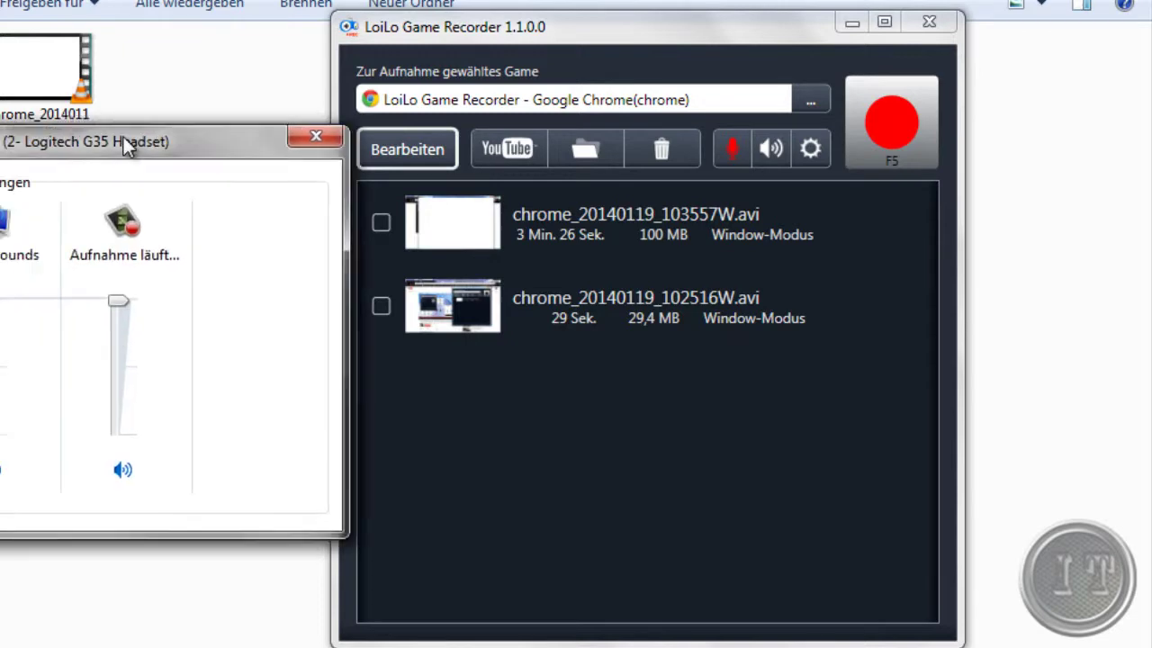
left_click(338, 132)
Open the recording settings and cancel the folder chooser, keeping Videos\LoiLo Game Recorder
left_click(810, 149)
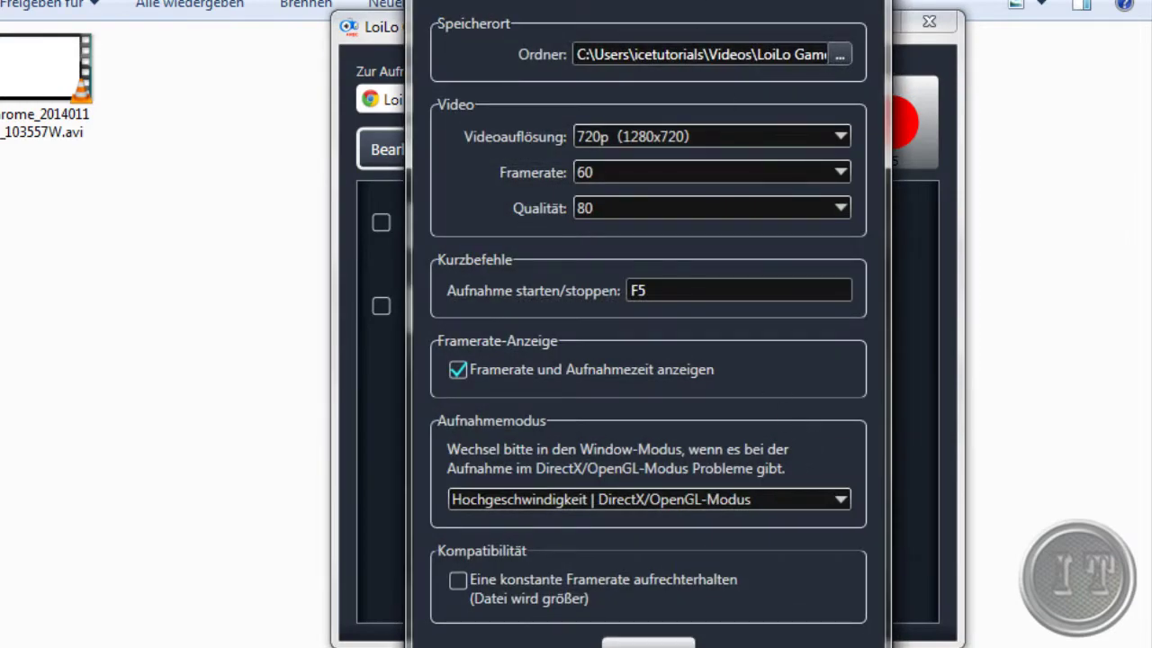
left_click_drag(700, 4, 333, 72)
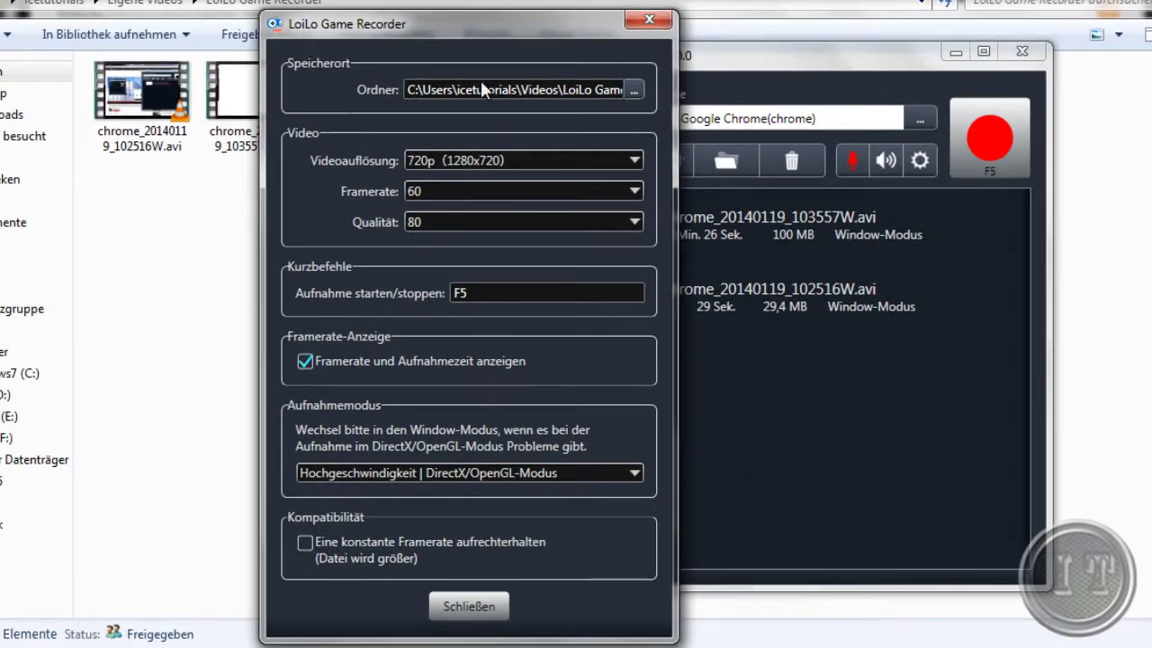
left_click(636, 91)
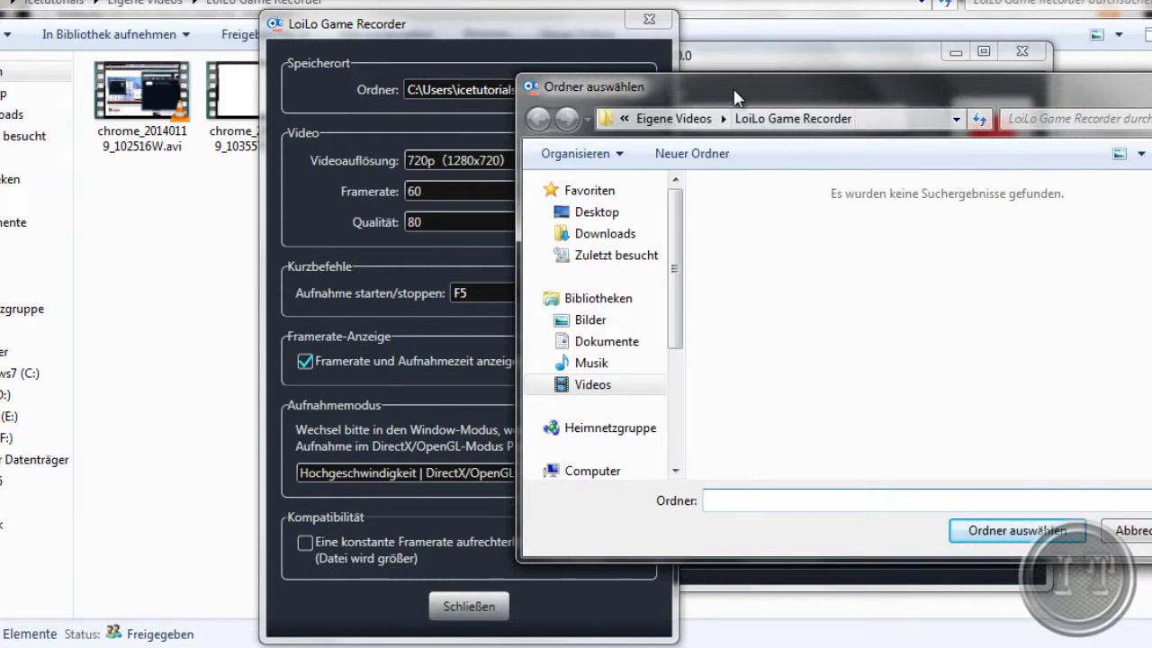
left_click_drag(736, 88, 713, 72)
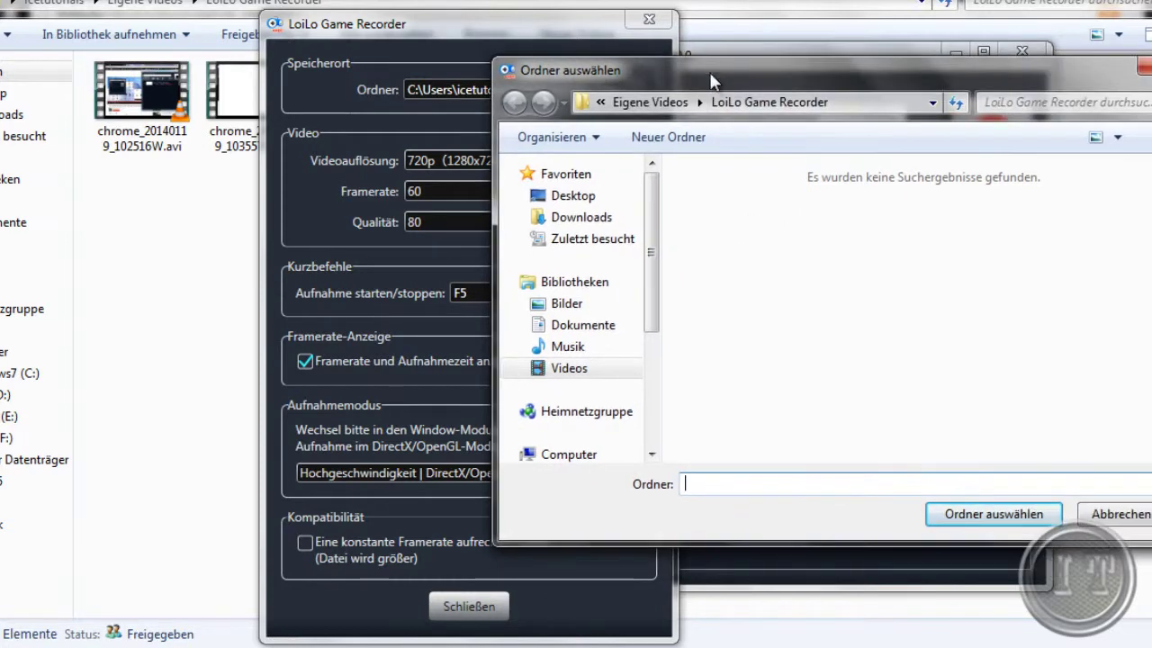
left_click(1142, 511)
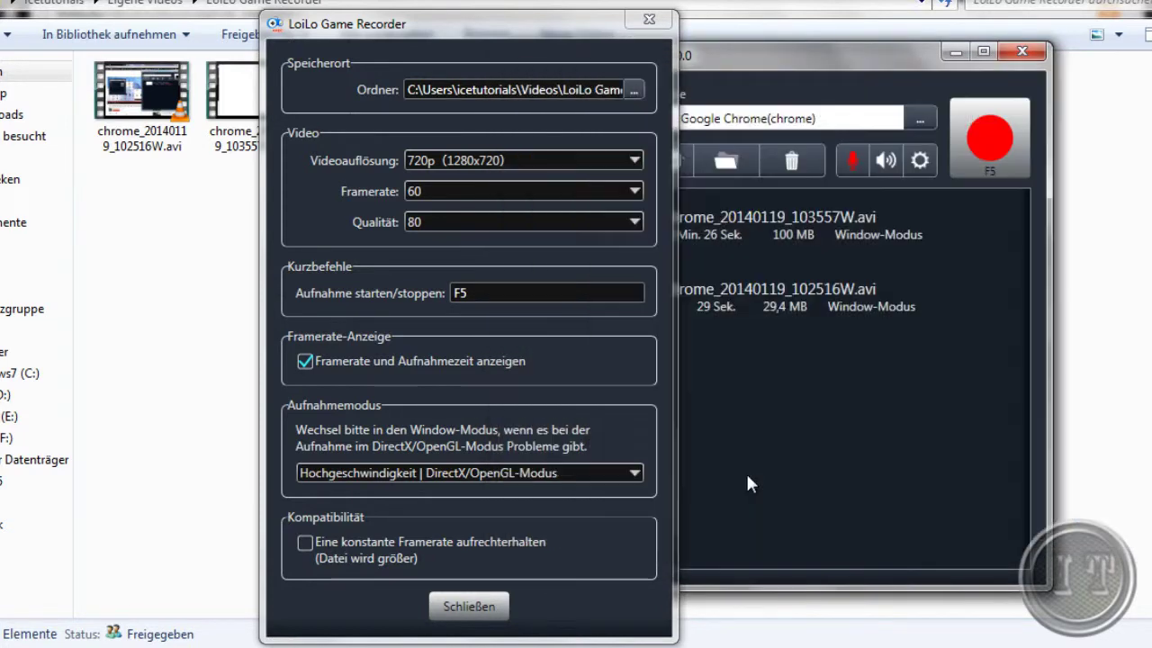
Choose 'Original' in the Videoauflösung dropdown, then reopen the resolution list
left_click(517, 164)
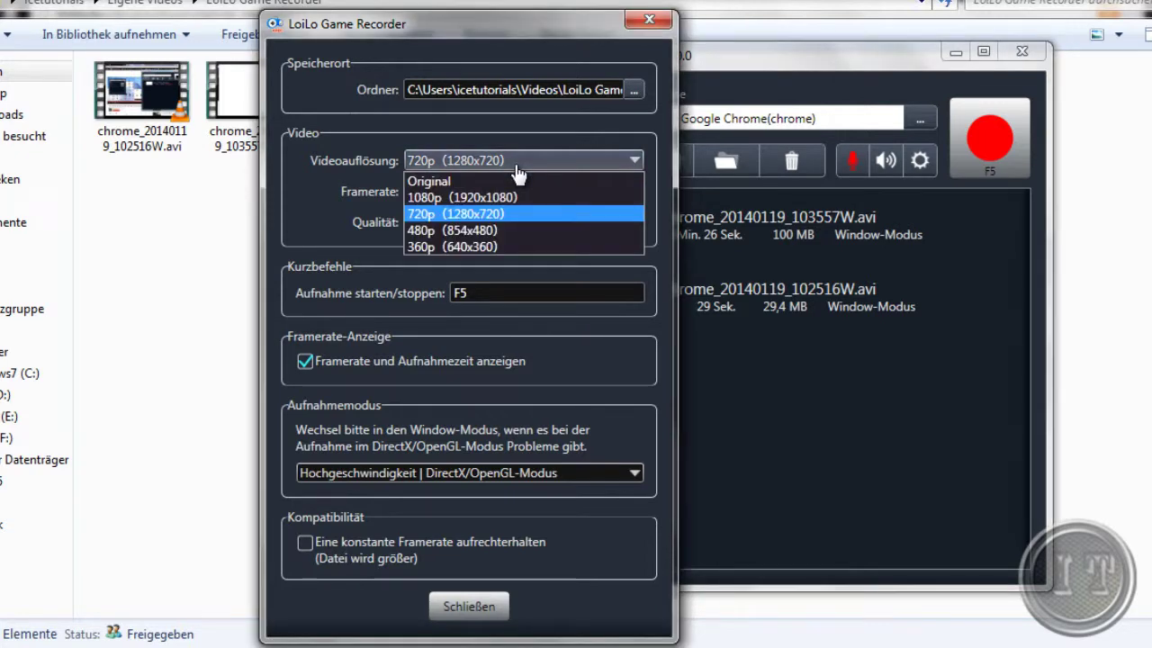
left_click(510, 183)
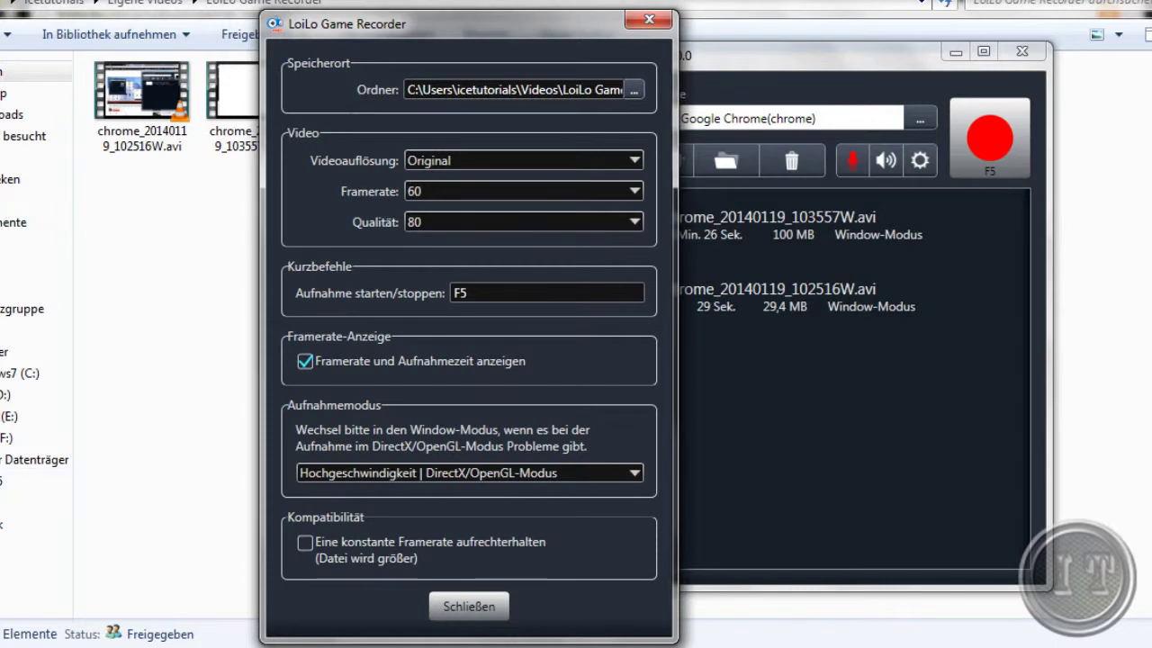
left_click(459, 171)
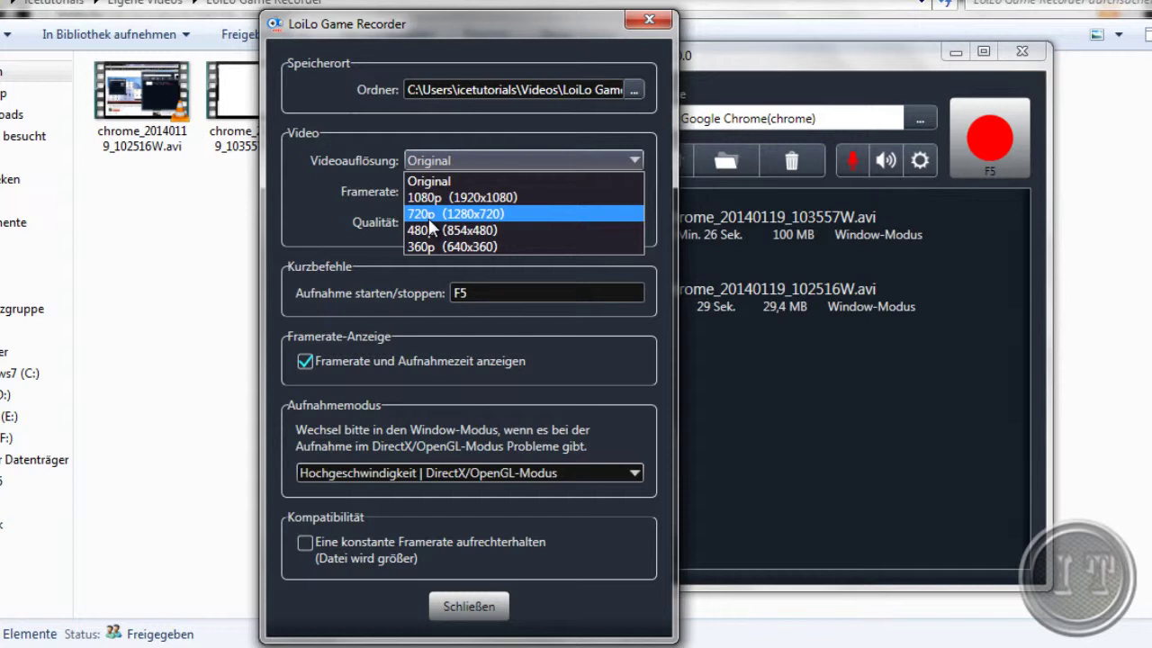
Keep 720p resolution and set the Framerate to 30
left_click(429, 216)
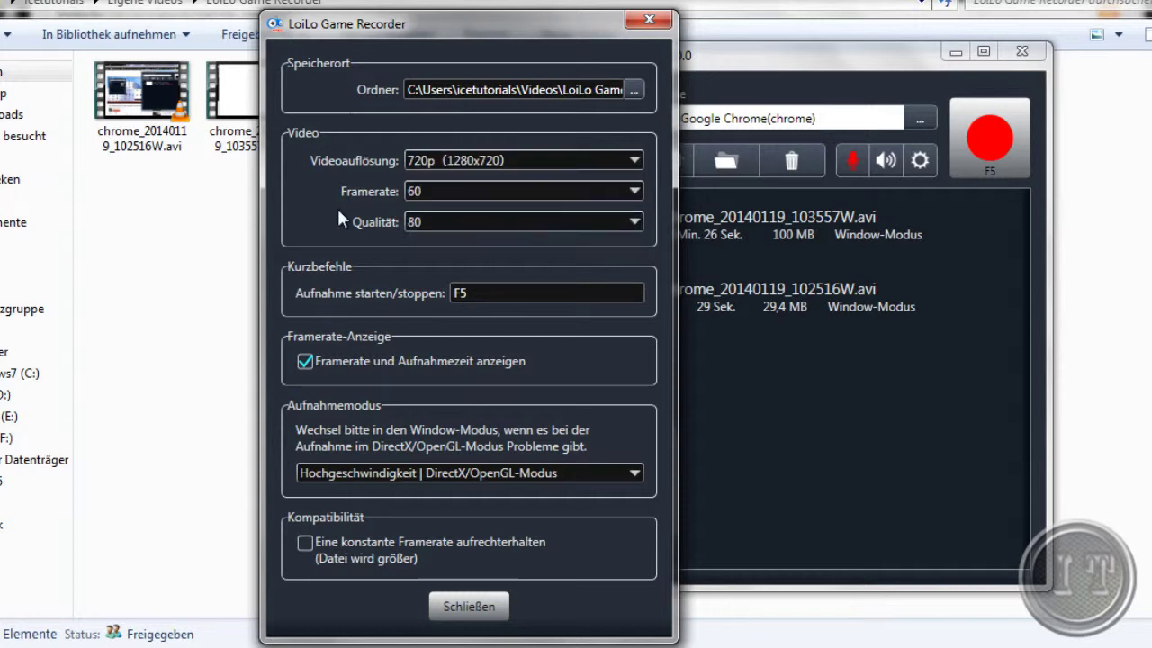
left_click(505, 200)
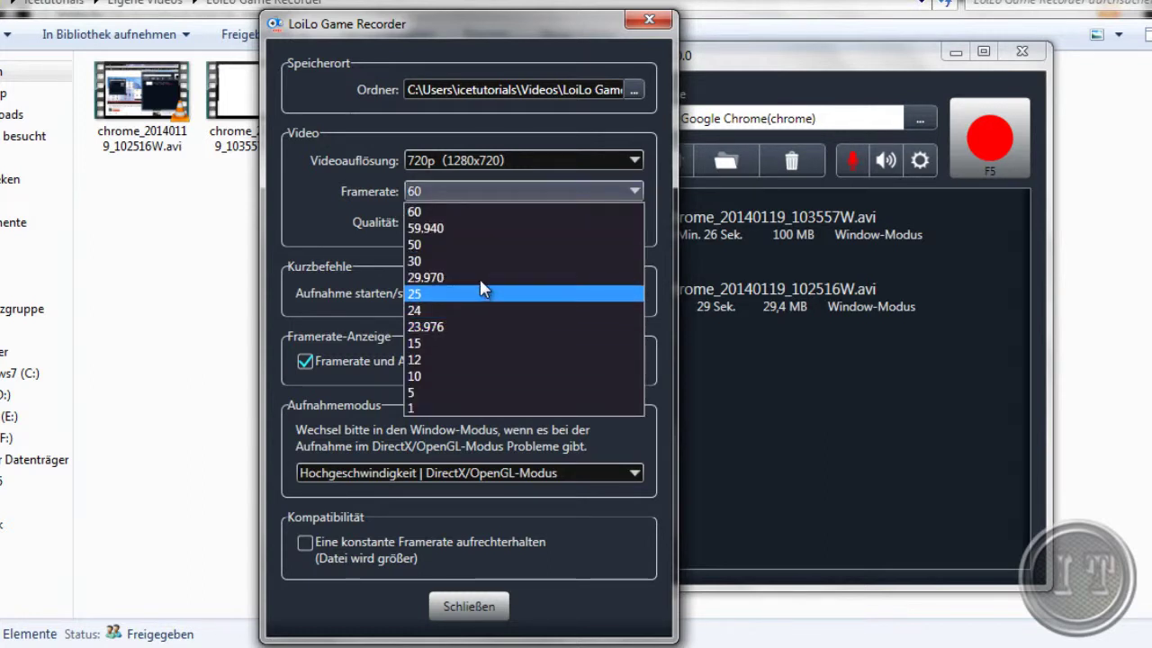
left_click(475, 262)
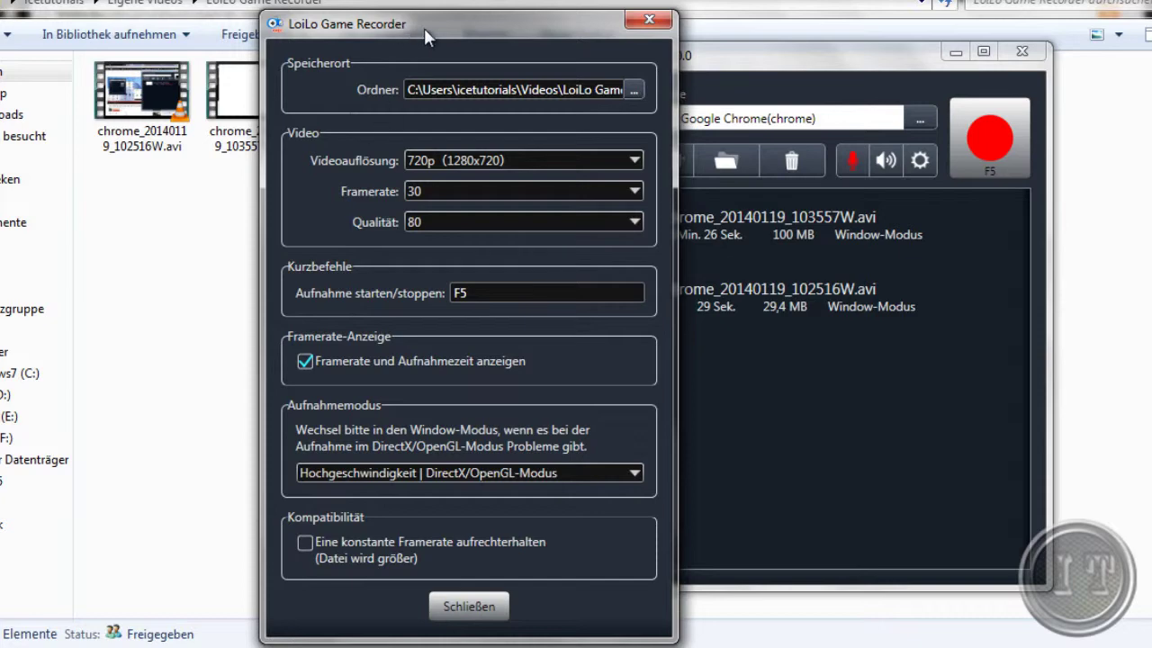
left_click_drag(425, 32, 470, 32)
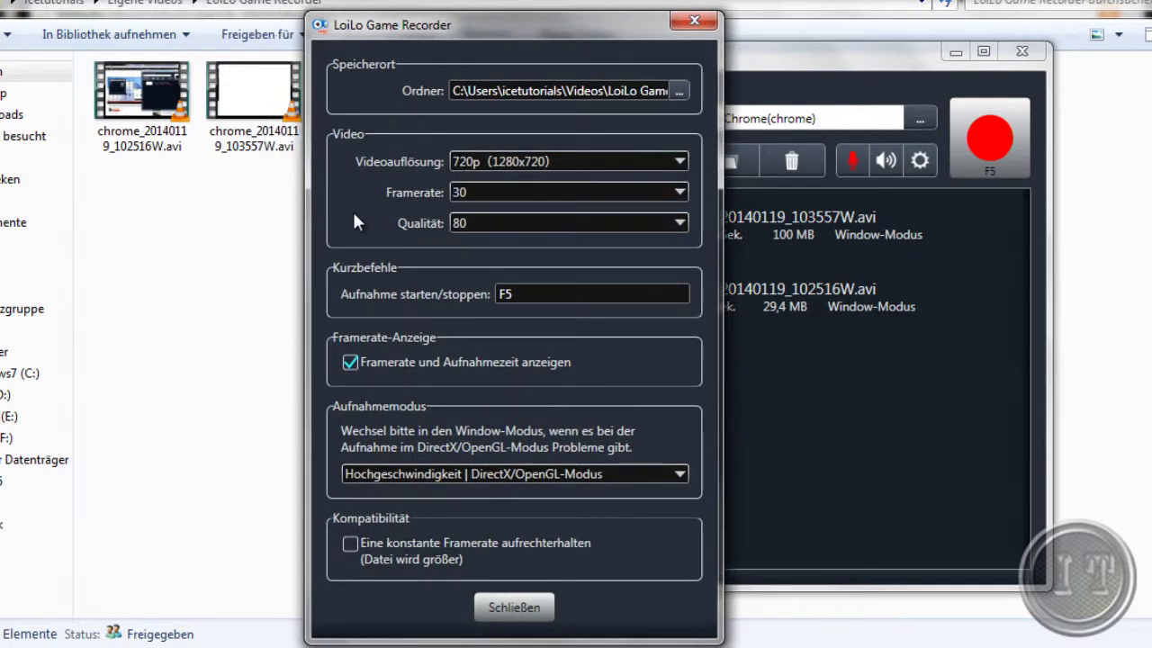
Try 60 fps twice, returning the frame rate to 30 each time
left_click(466, 192)
left_click(492, 212)
left_click(486, 194)
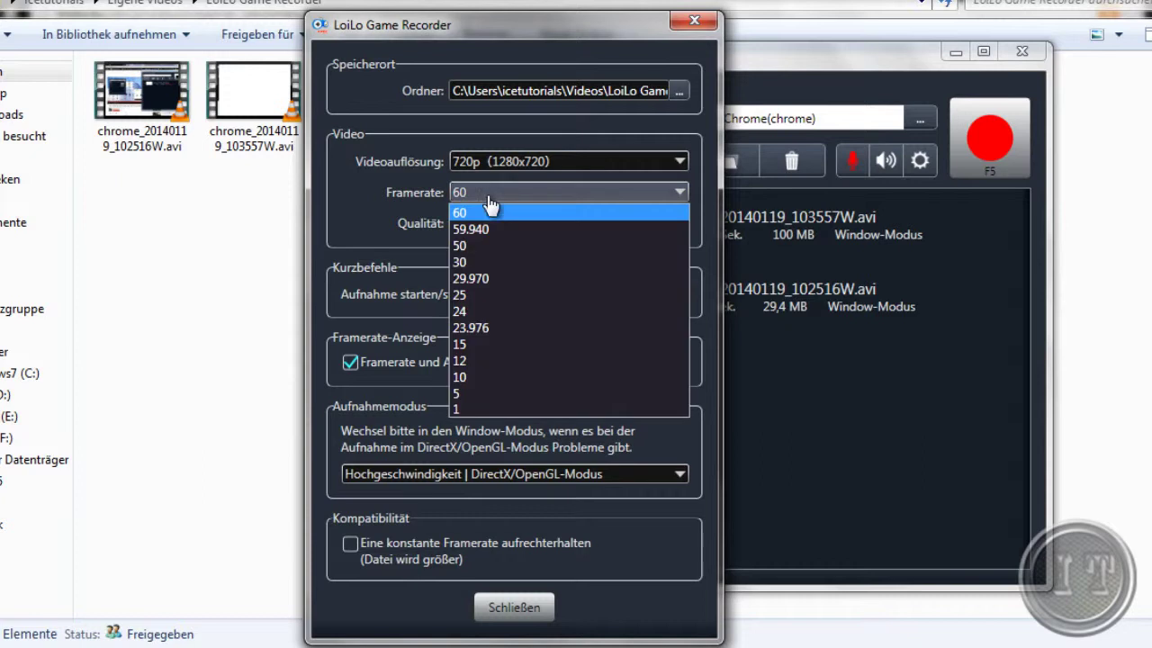
left_click(486, 262)
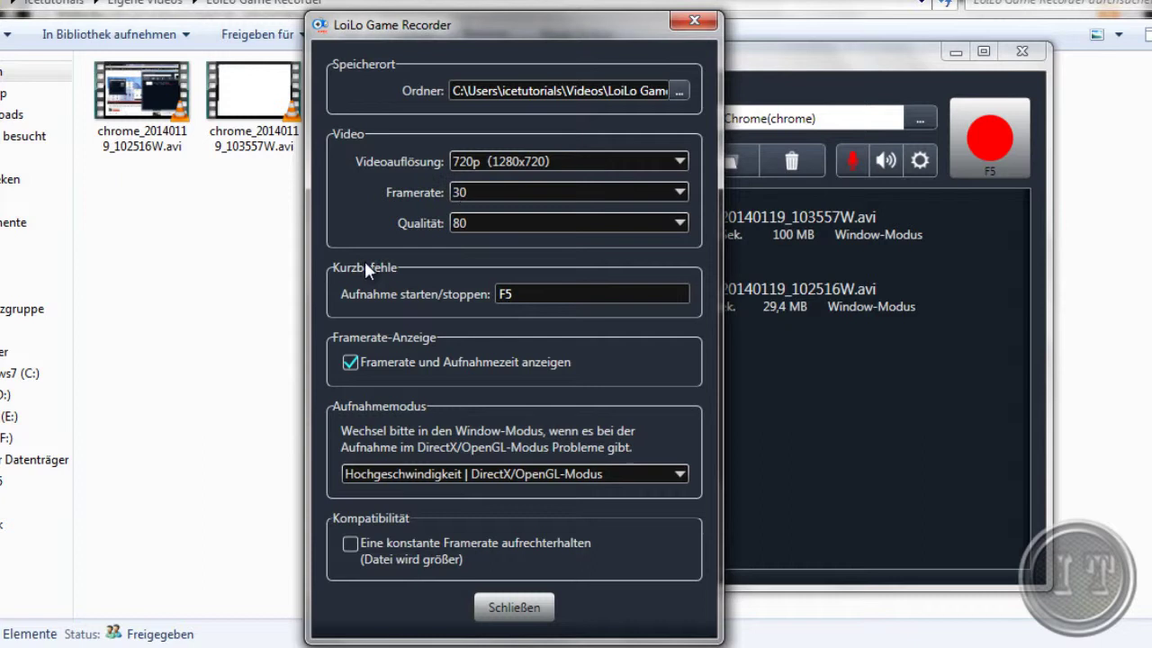
left_click(527, 192)
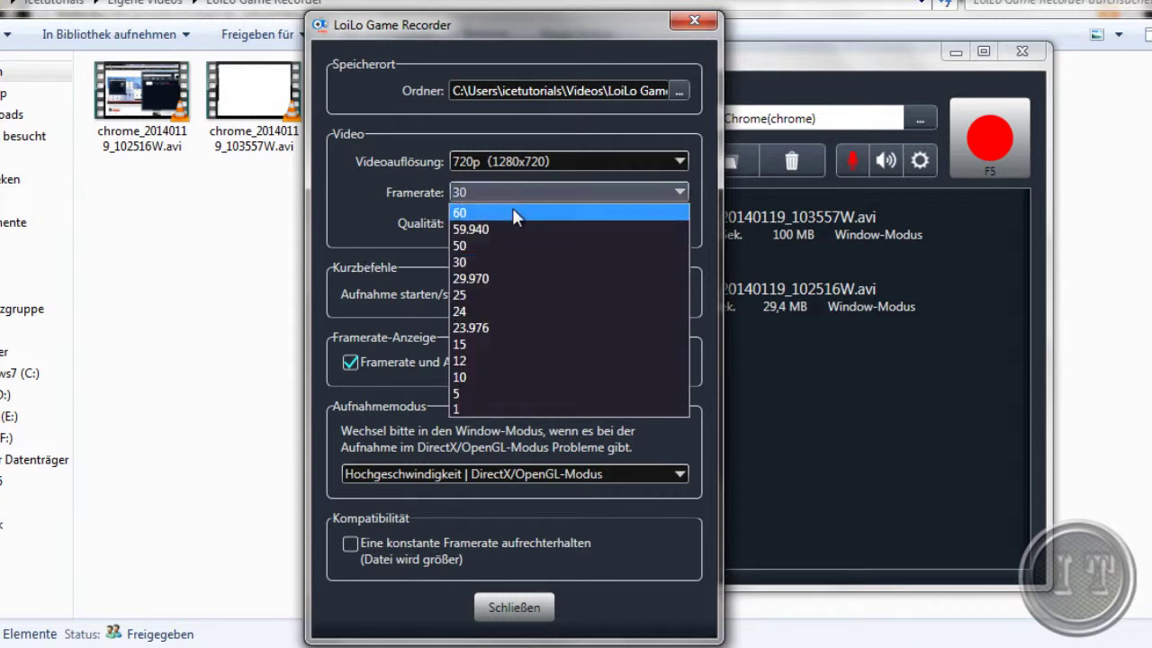
left_click(513, 213)
left_click(488, 196)
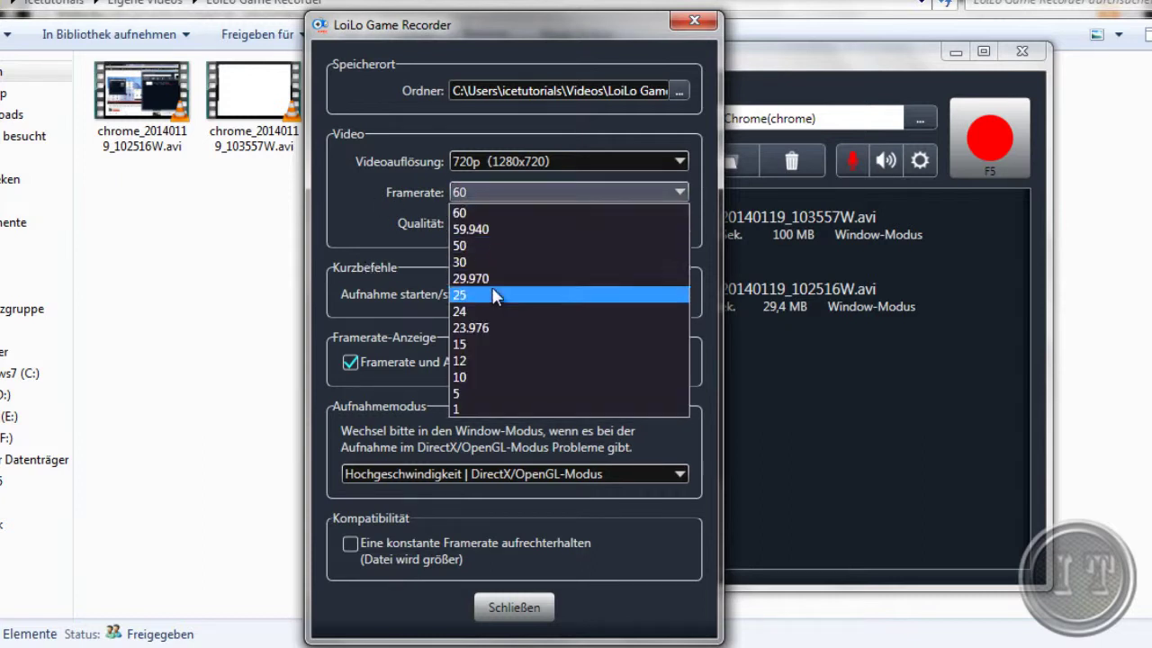
left_click(489, 263)
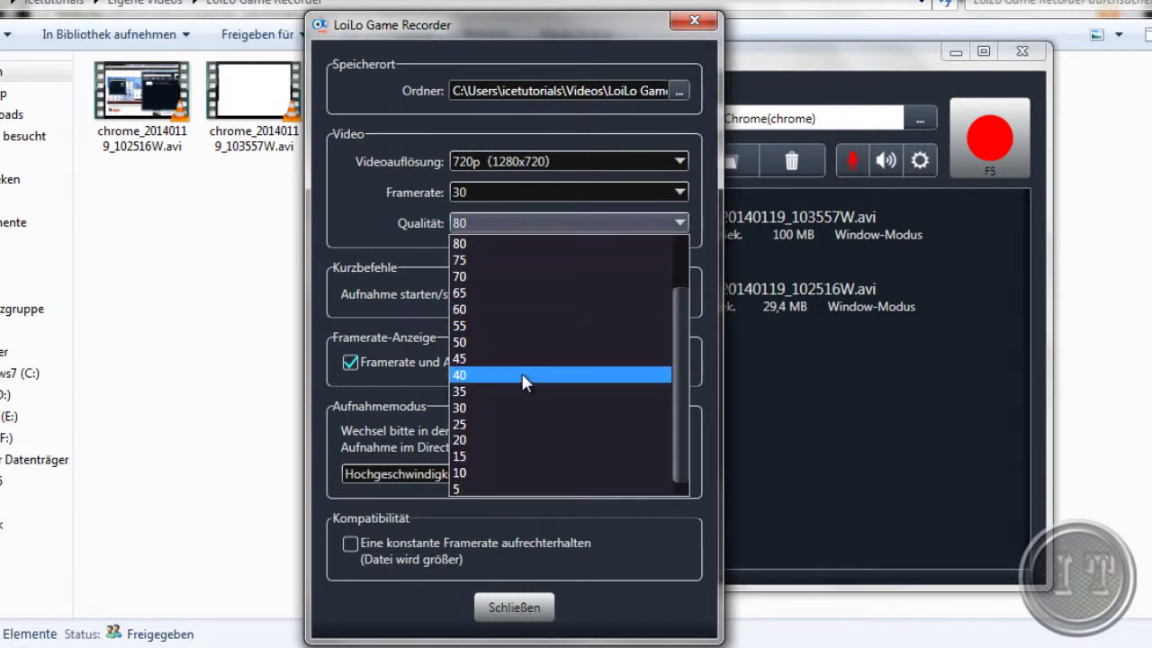
scroll(521, 378, "up", 2)
left_click(366, 226)
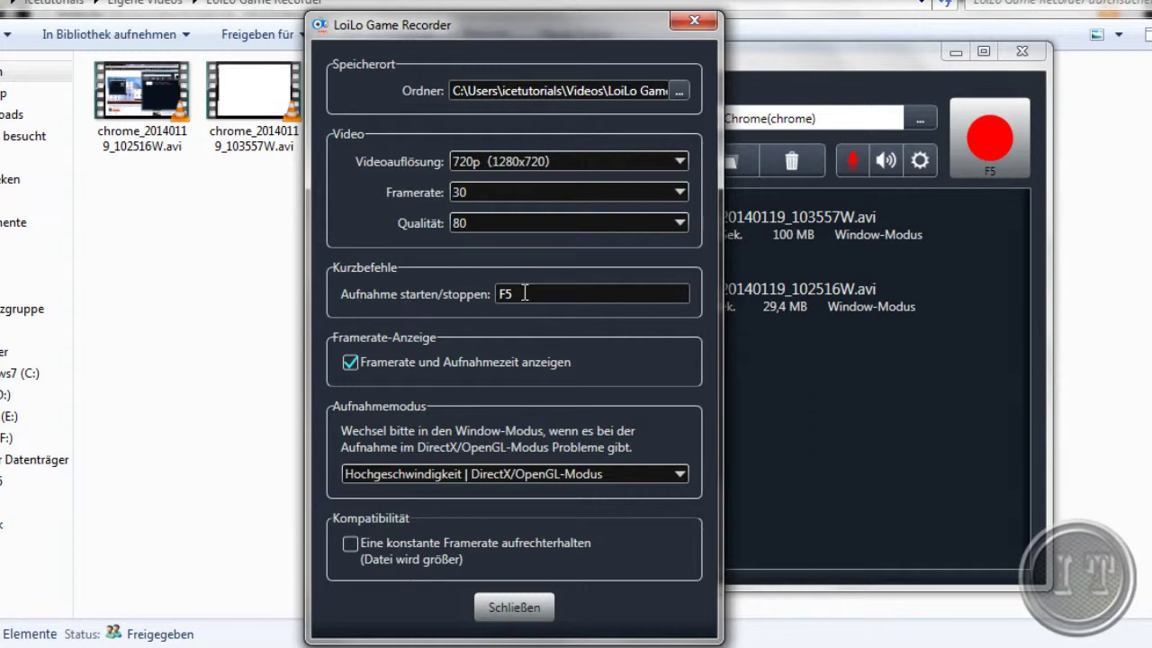
left_click(525, 293)
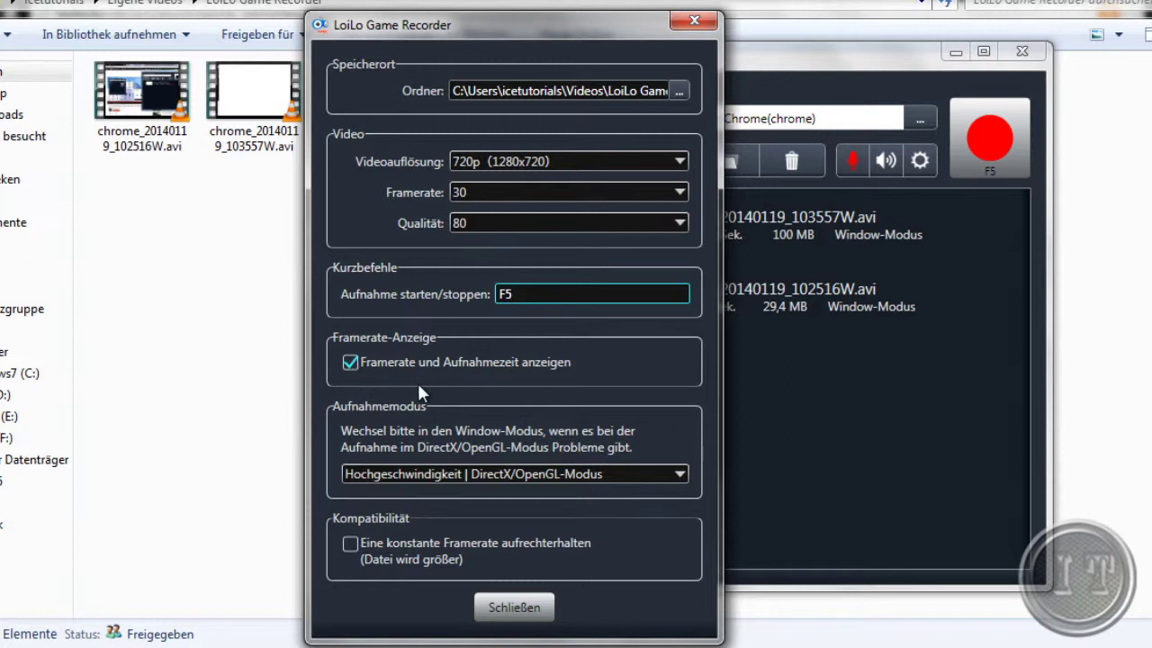
Keep Hochgeschwindigkeit DirectX/OpenGL capture mode, turn off constant frame rate, and close settings
left_click(423, 488)
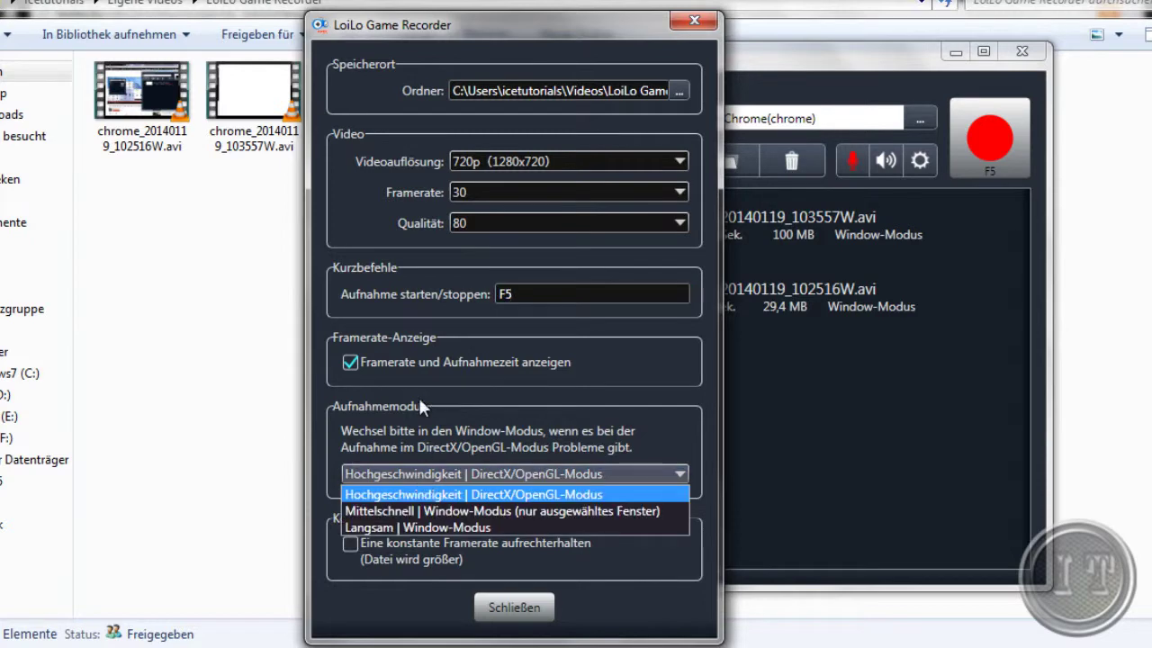
left_click(399, 372)
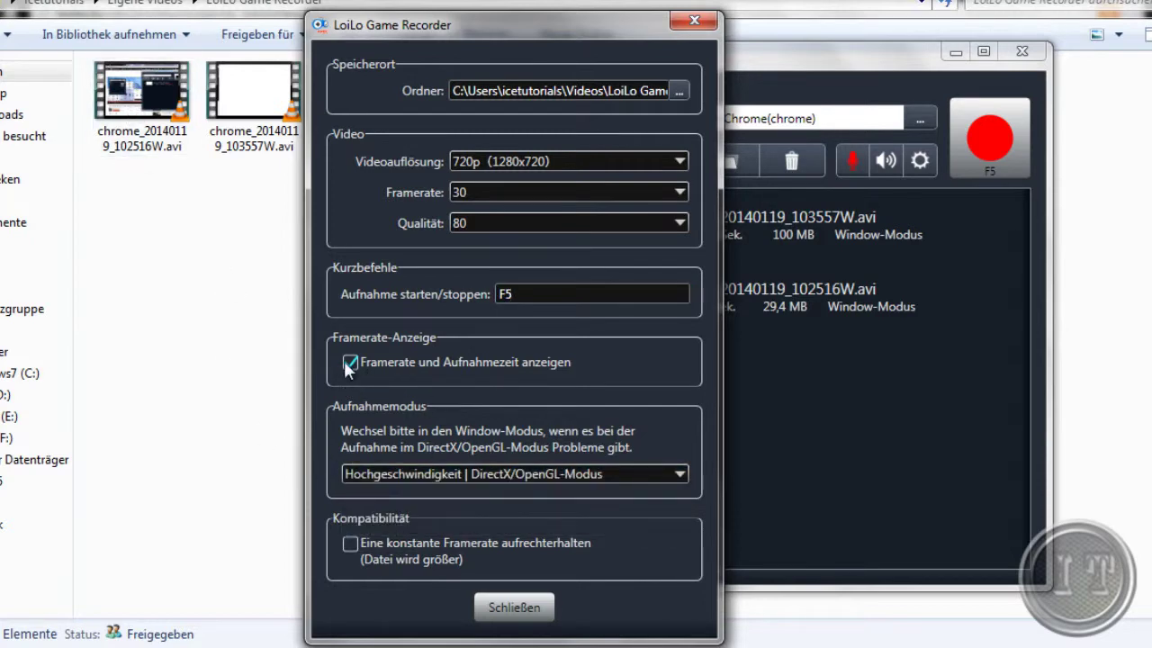
left_click(457, 477)
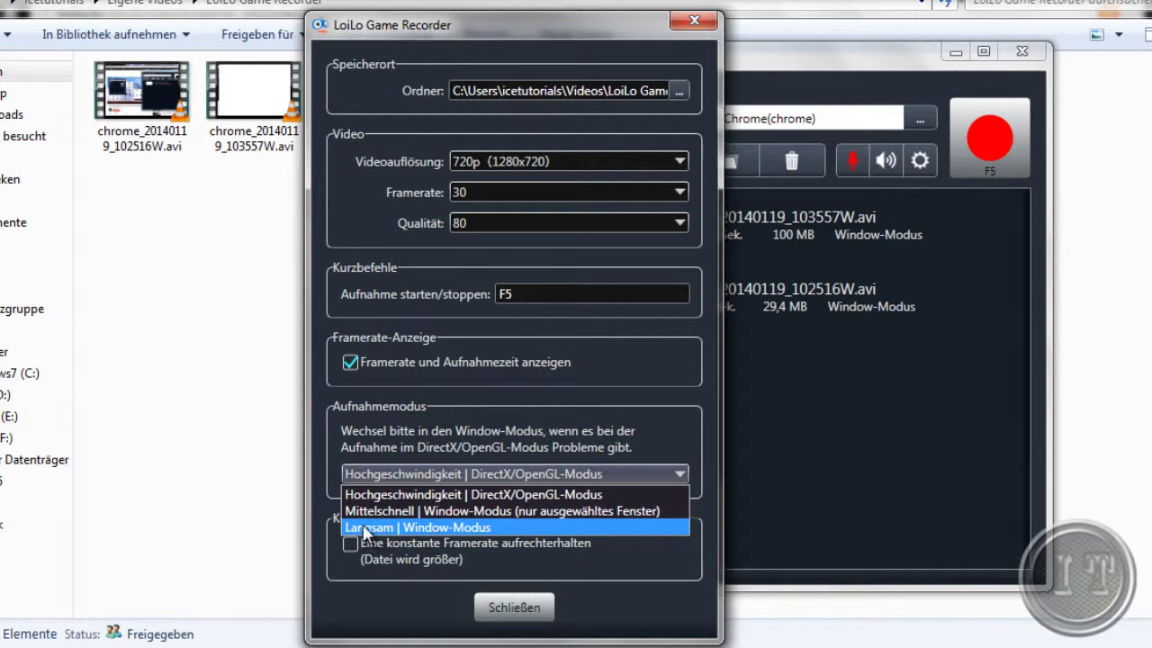
left_click(497, 492)
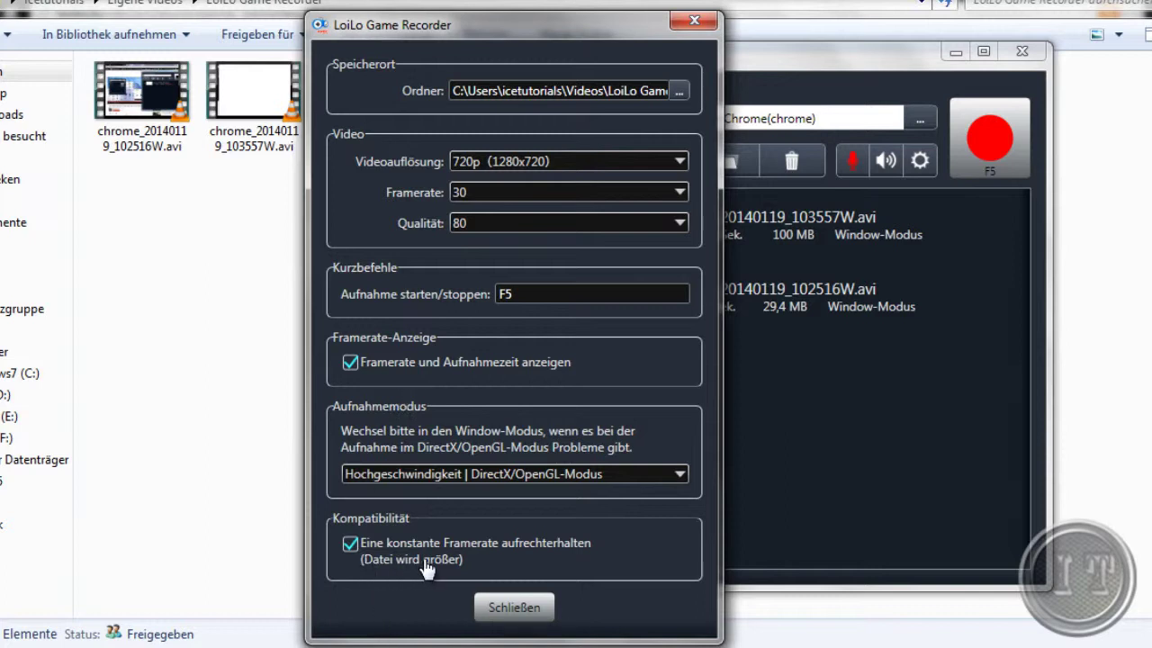
left_click(350, 545)
left_click(508, 608)
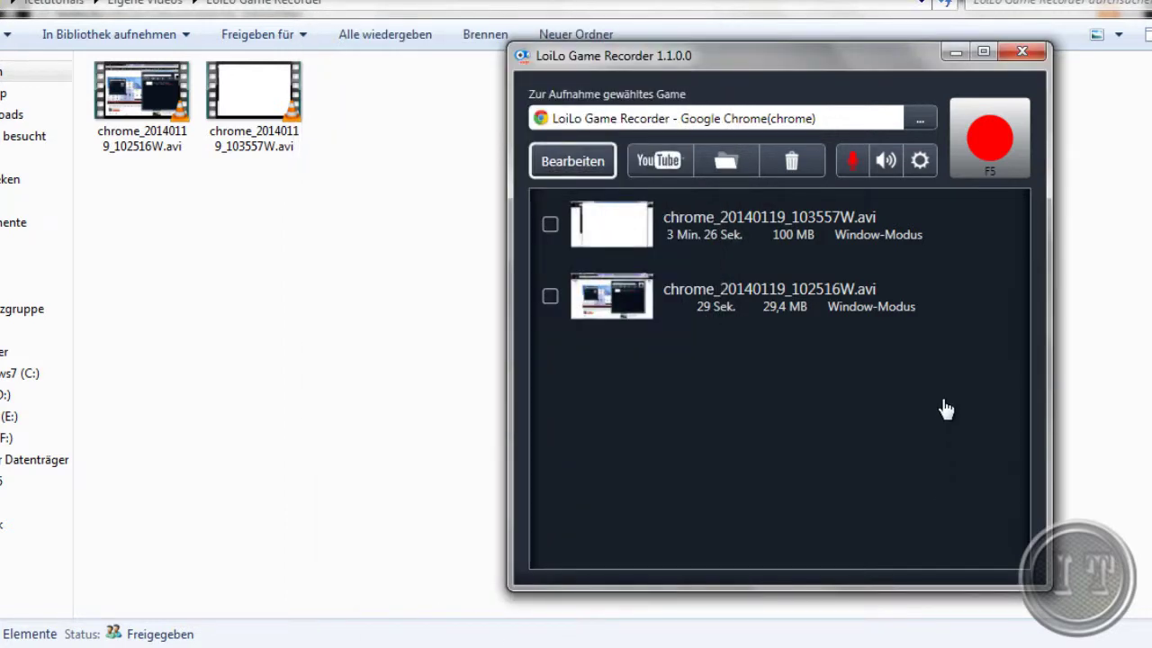
left_click_drag(761, 55, 734, 43)
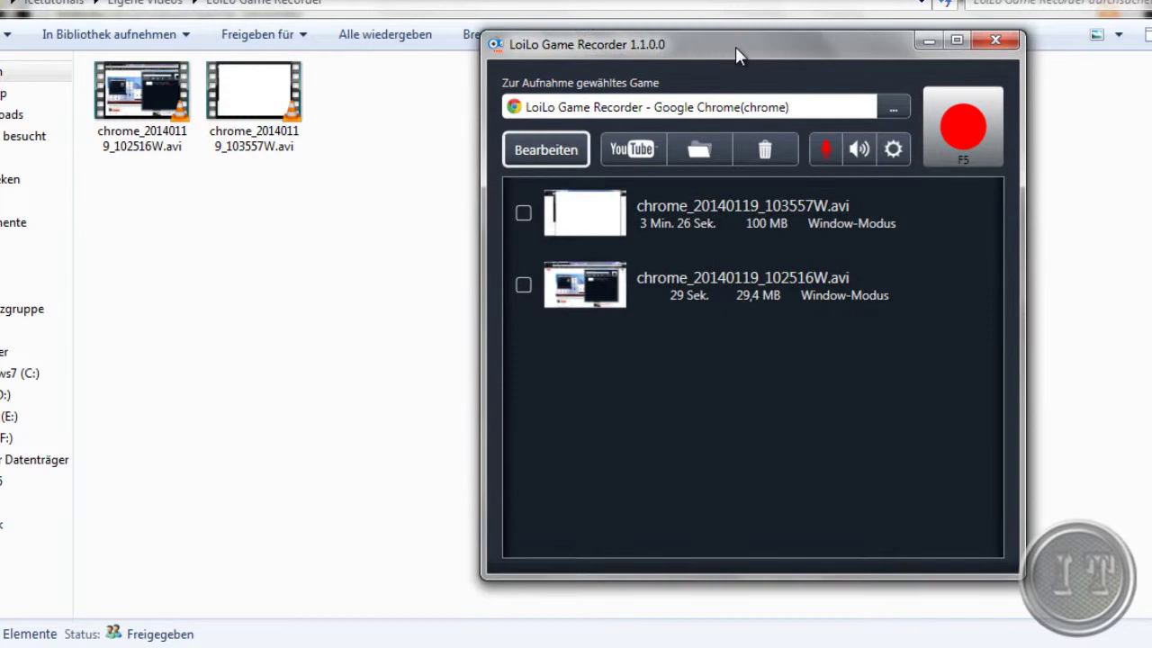
left_click(895, 149)
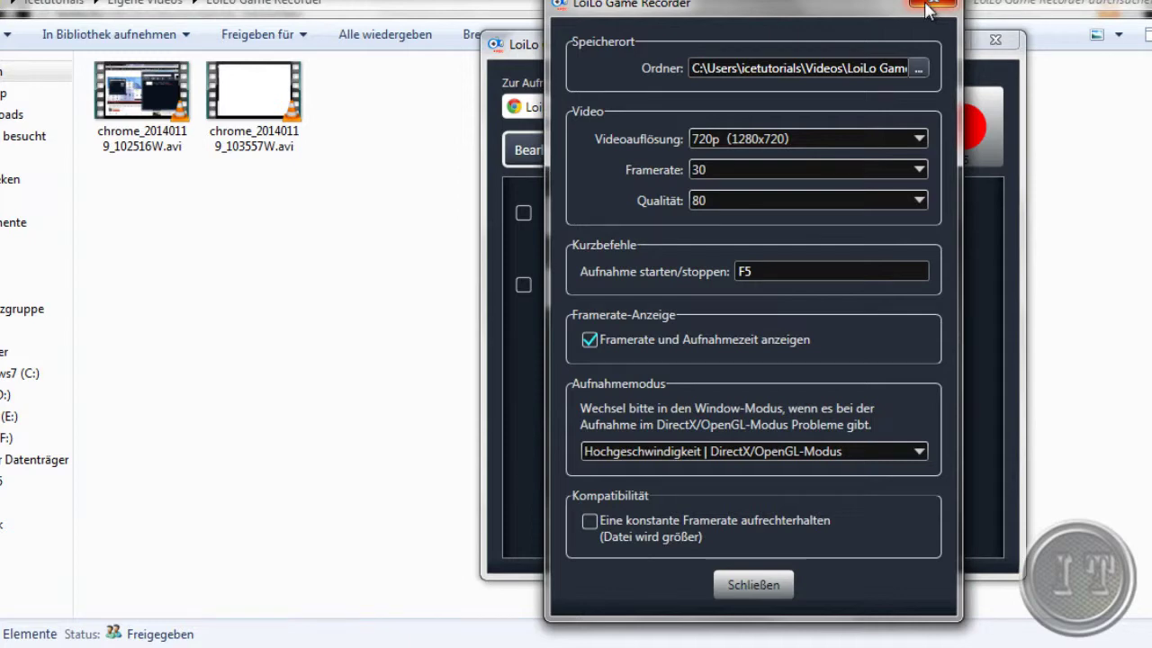
left_click(931, 9)
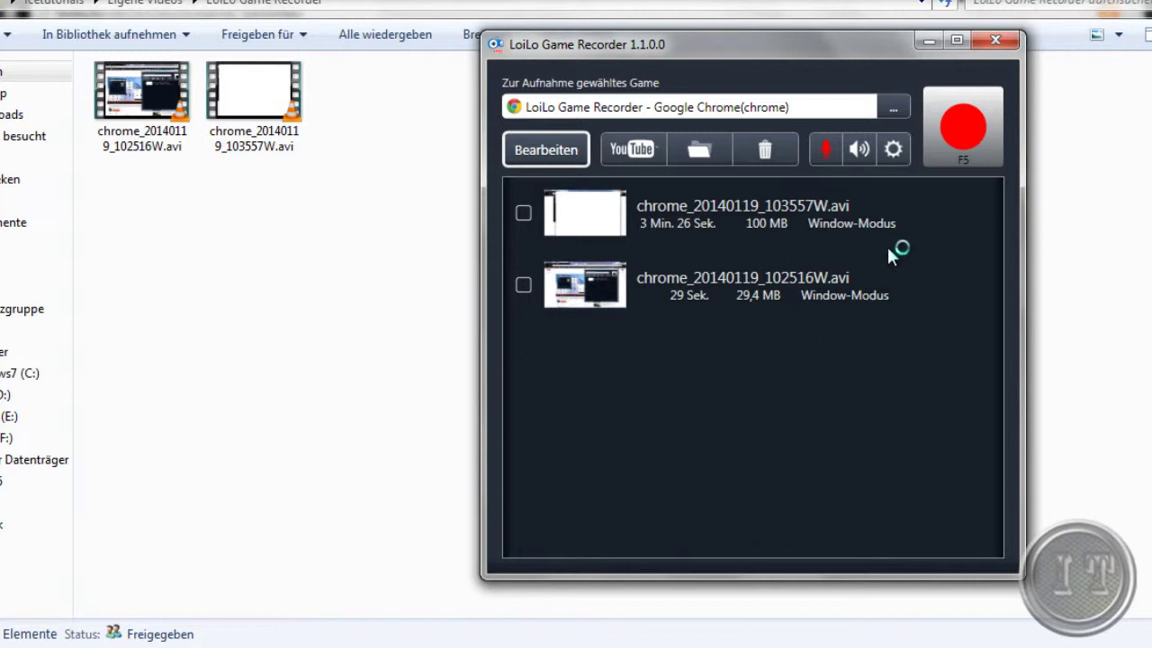
Record two short test clips of the Chrome window with F5, stopping each one
key("F5")
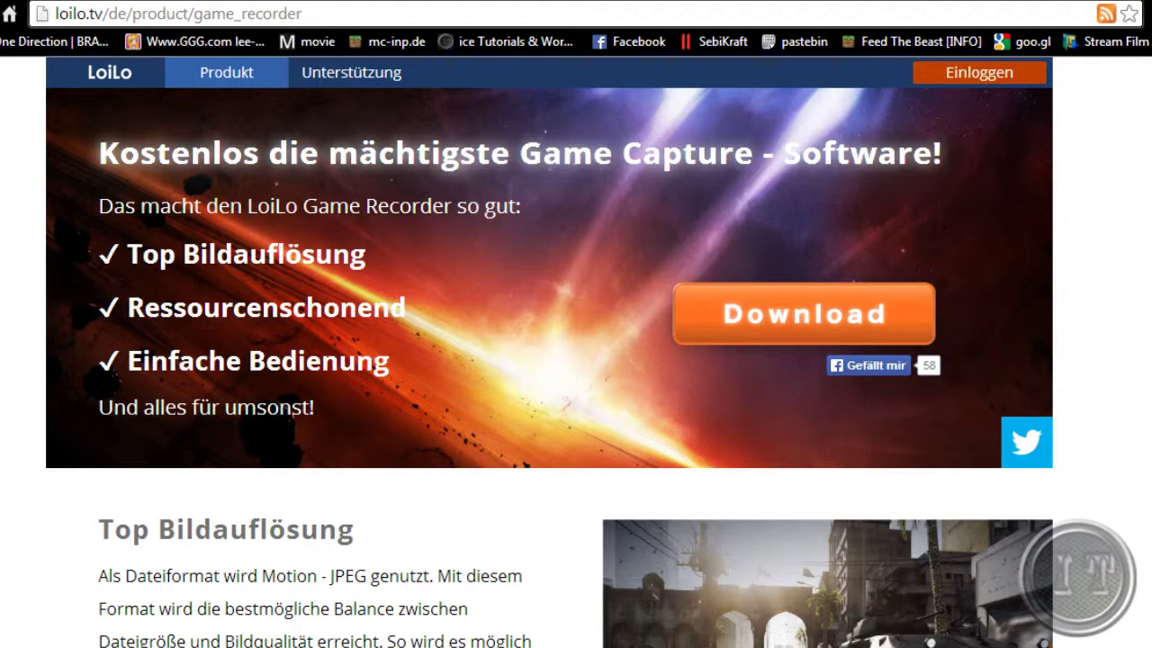
key("alt+Tab")
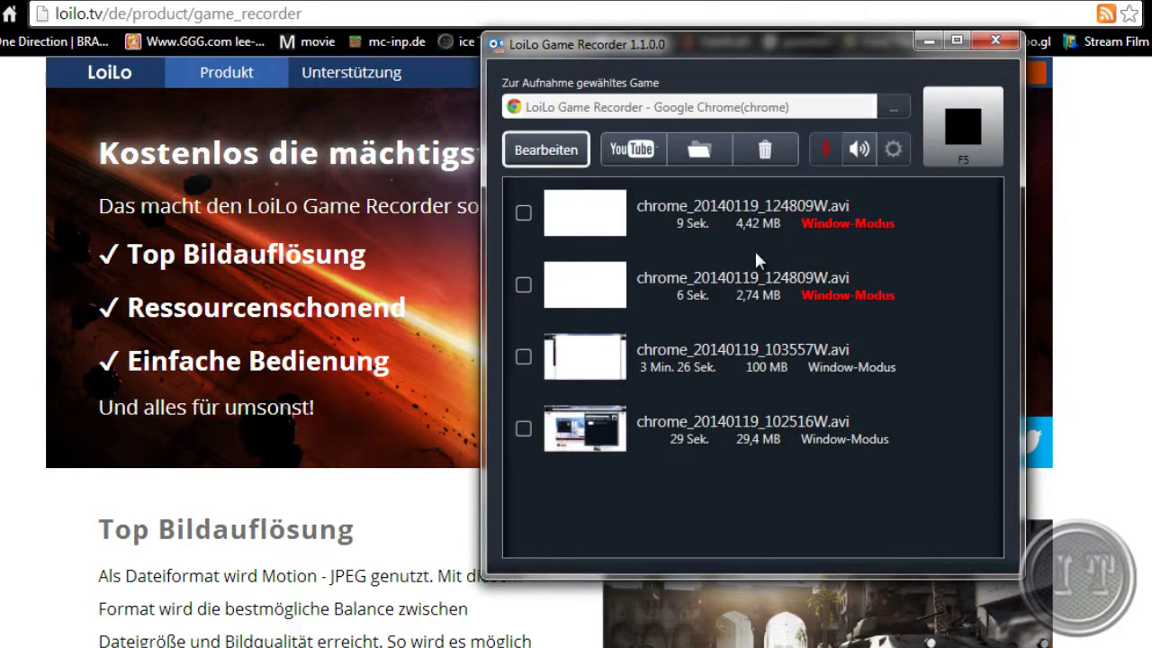
left_click(968, 164)
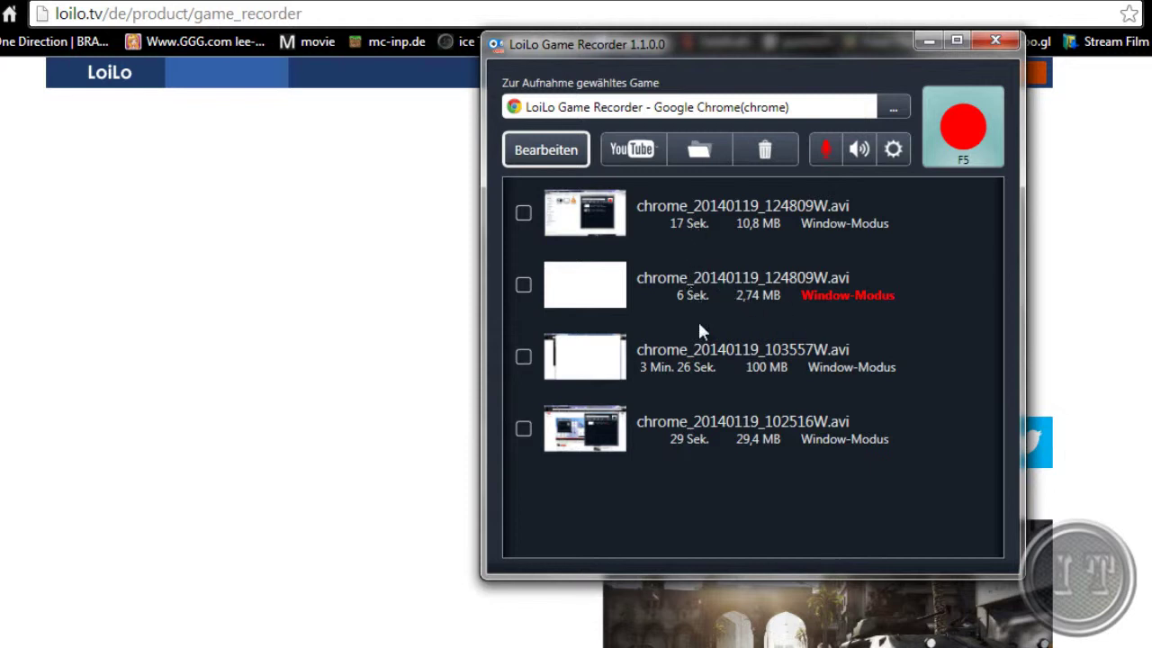
key("F5")
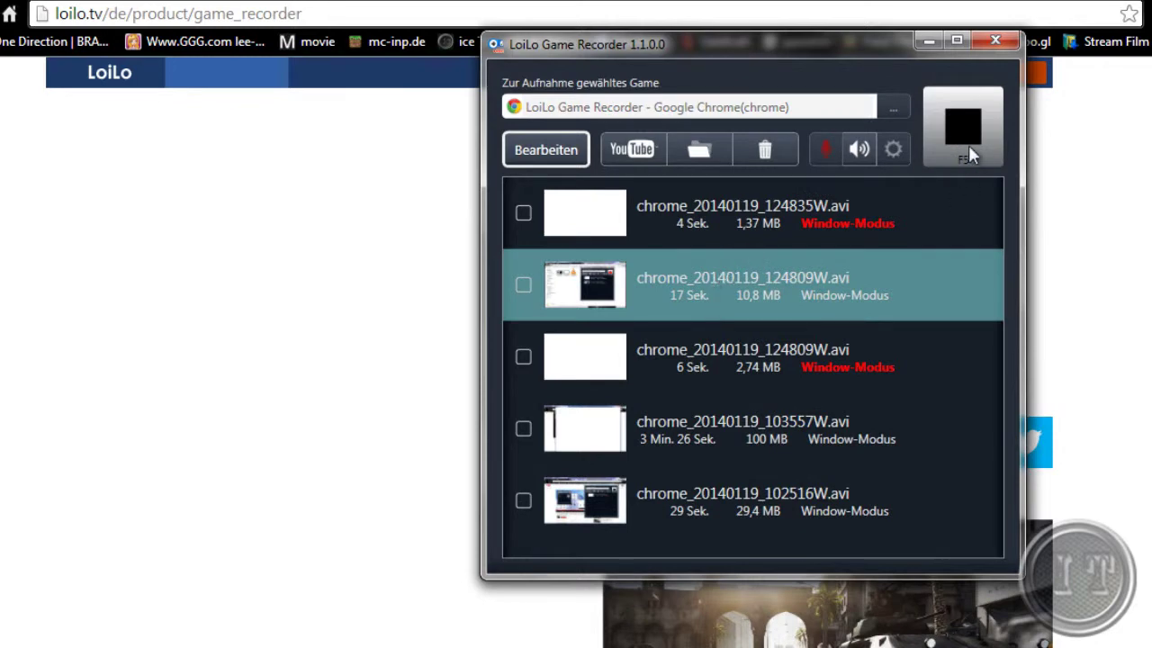
left_click(968, 155)
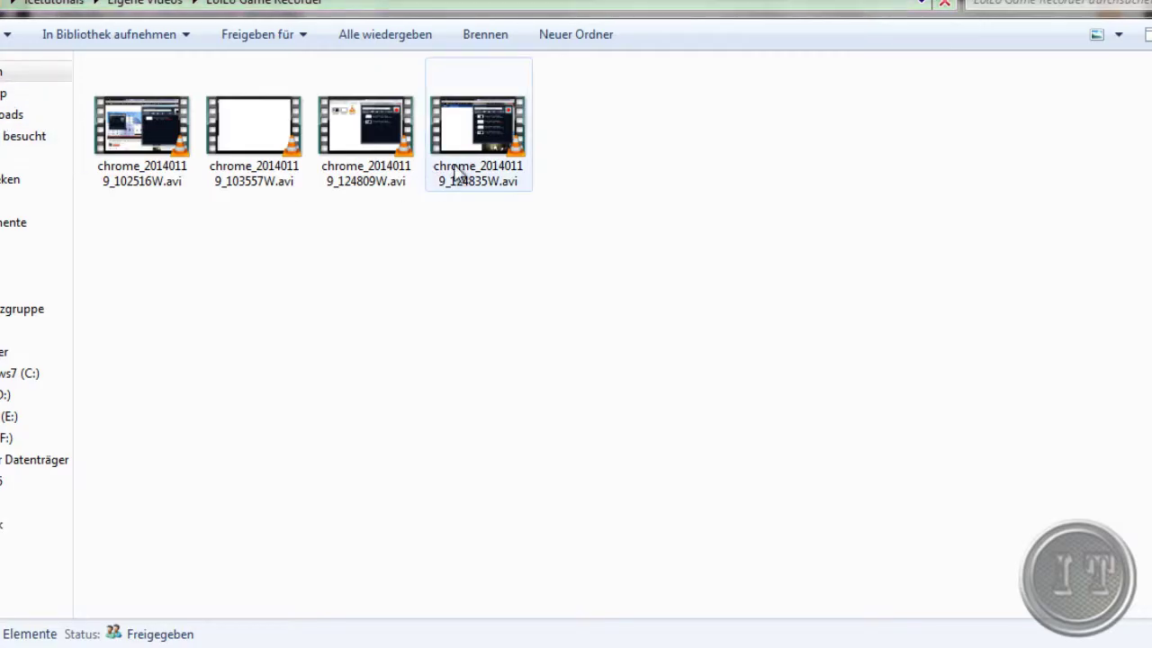
Select the newest test recording, chrome_20140119_124835W.avi, in Explorer
left_click(456, 181)
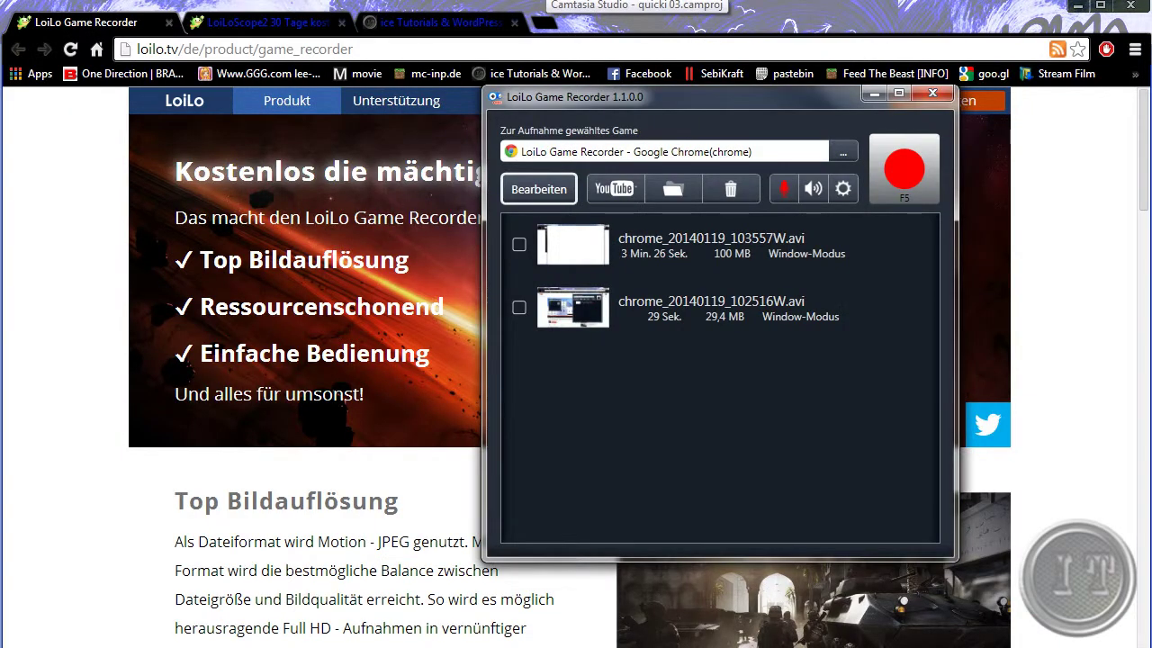
Drag the recorder window up over the middle of the Chrome page
left_click_drag(805, 99, 768, 80)
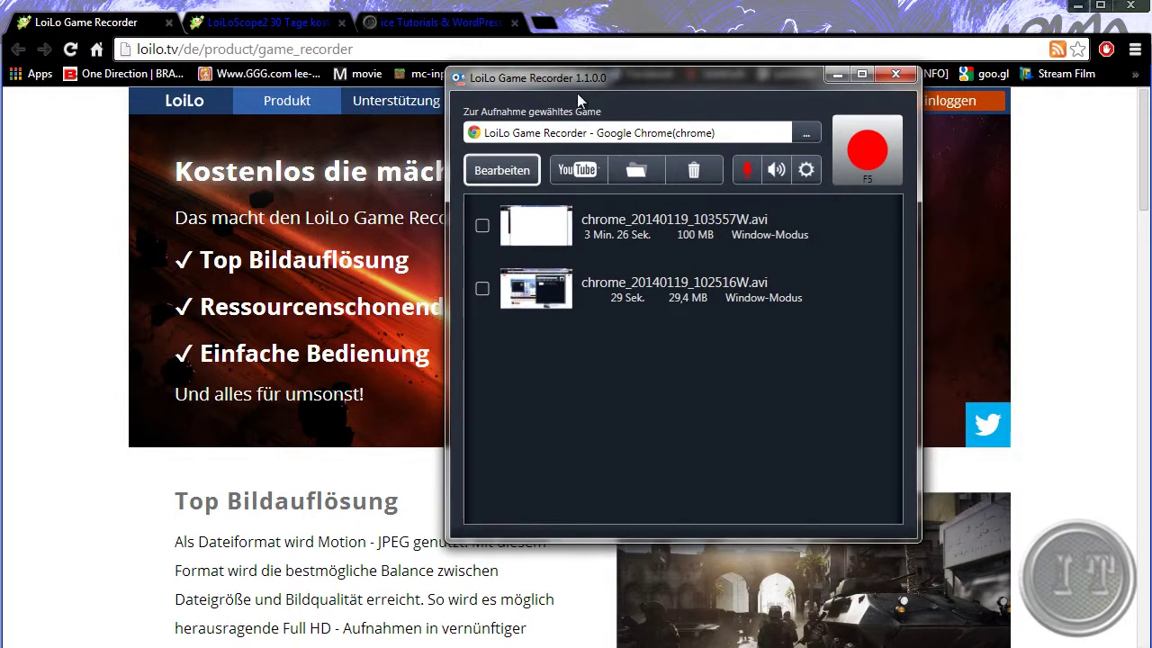
left_click_drag(581, 77, 606, 52)
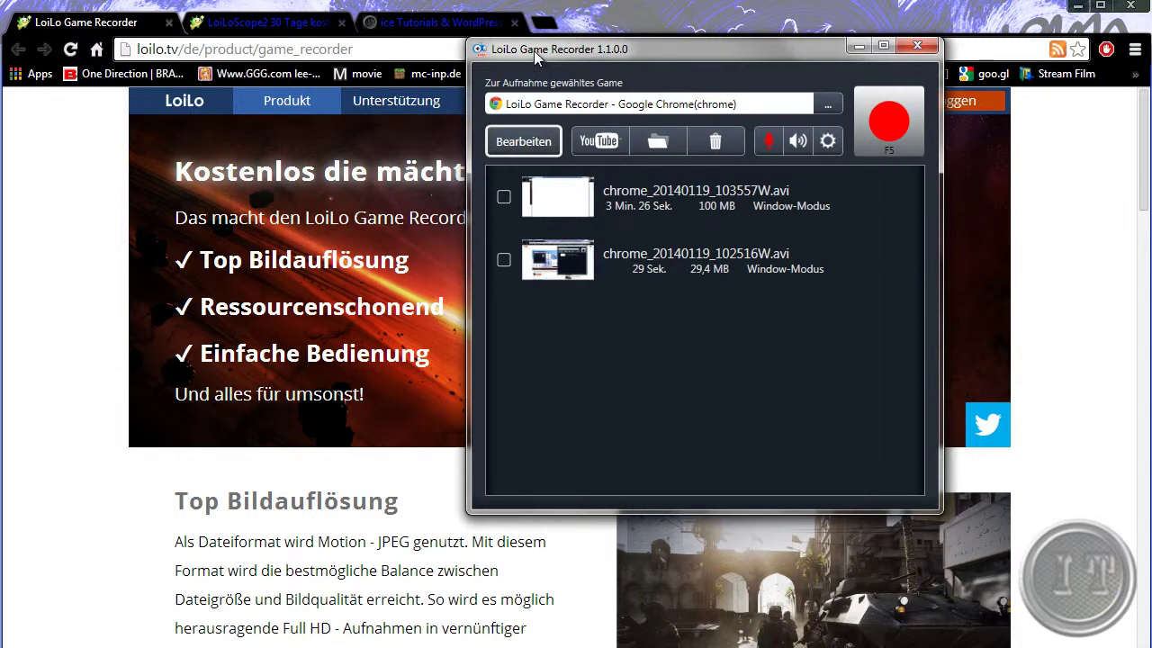
left_click_drag(533, 50, 558, 48)
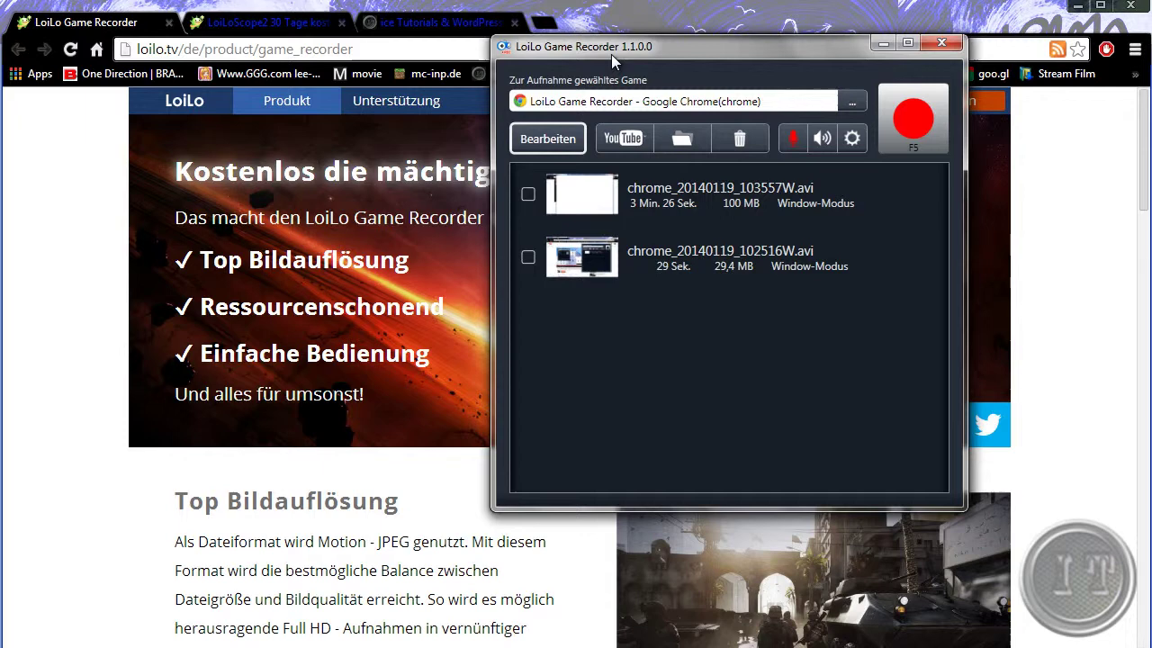
Pick the Google Chrome window showing the LoiLo page as the game to record
left_click(850, 106)
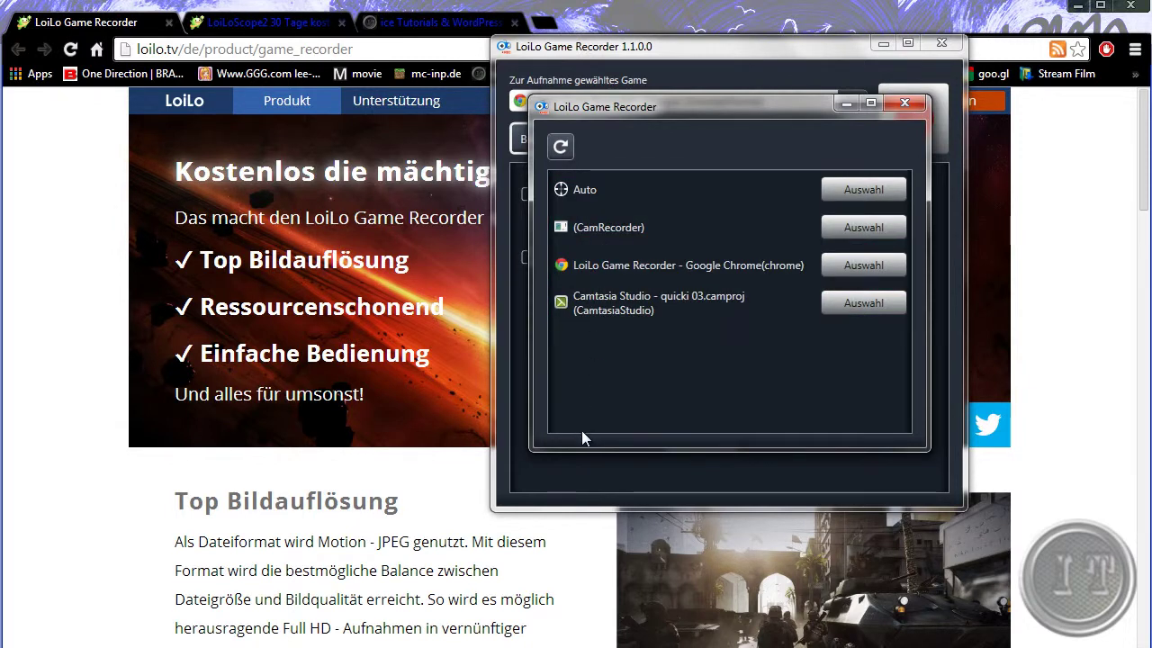
left_click(864, 265)
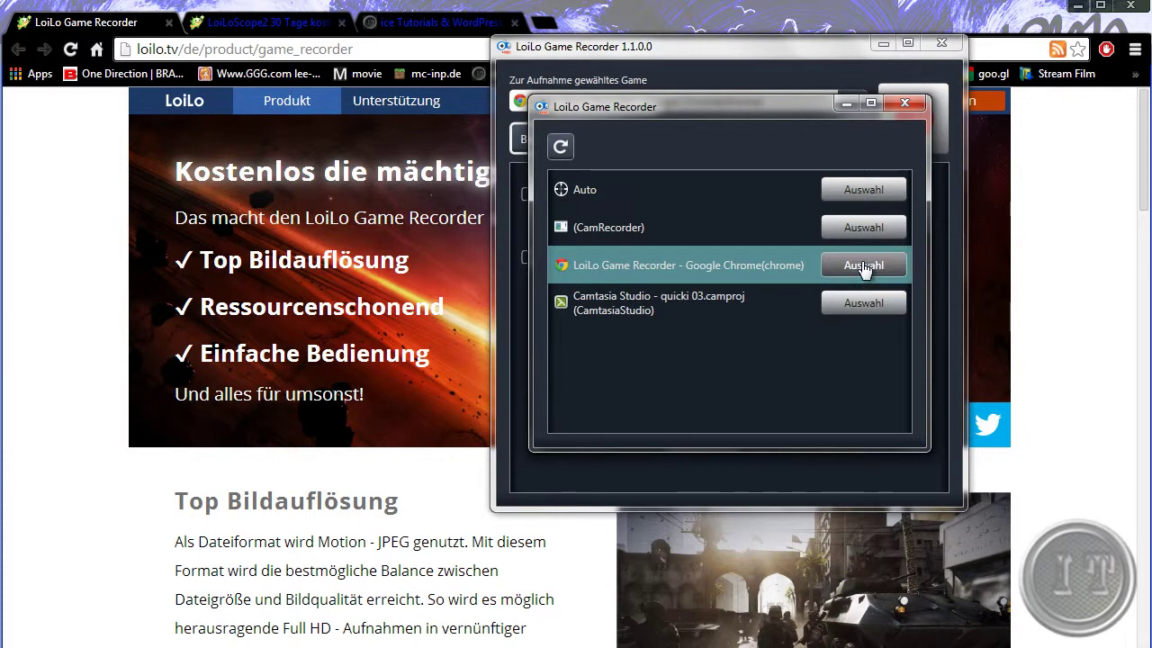